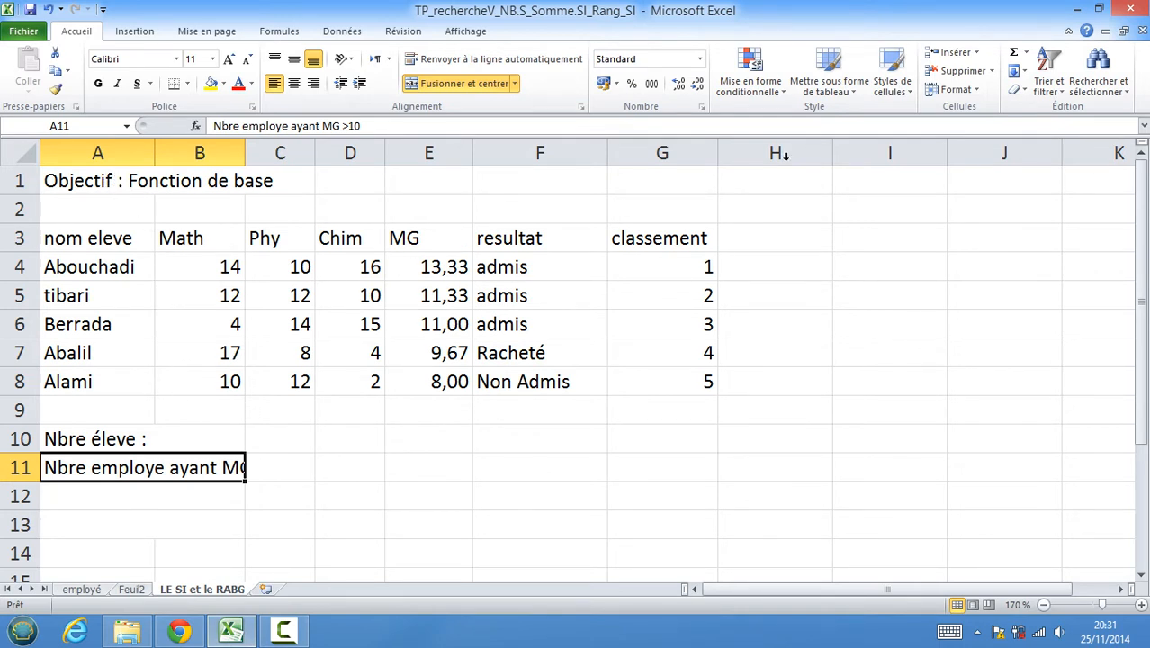
# Review the AutoSum function list and the column headers of the grades table.
pyautogui.click(1026, 52)
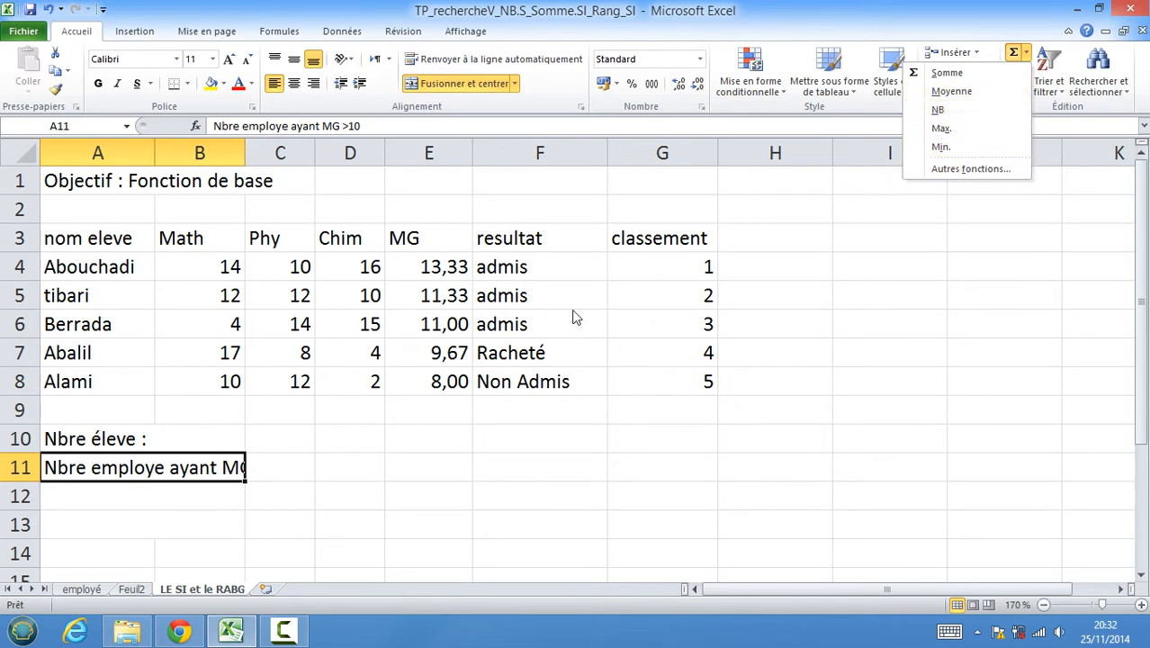
pyautogui.click(433, 400)
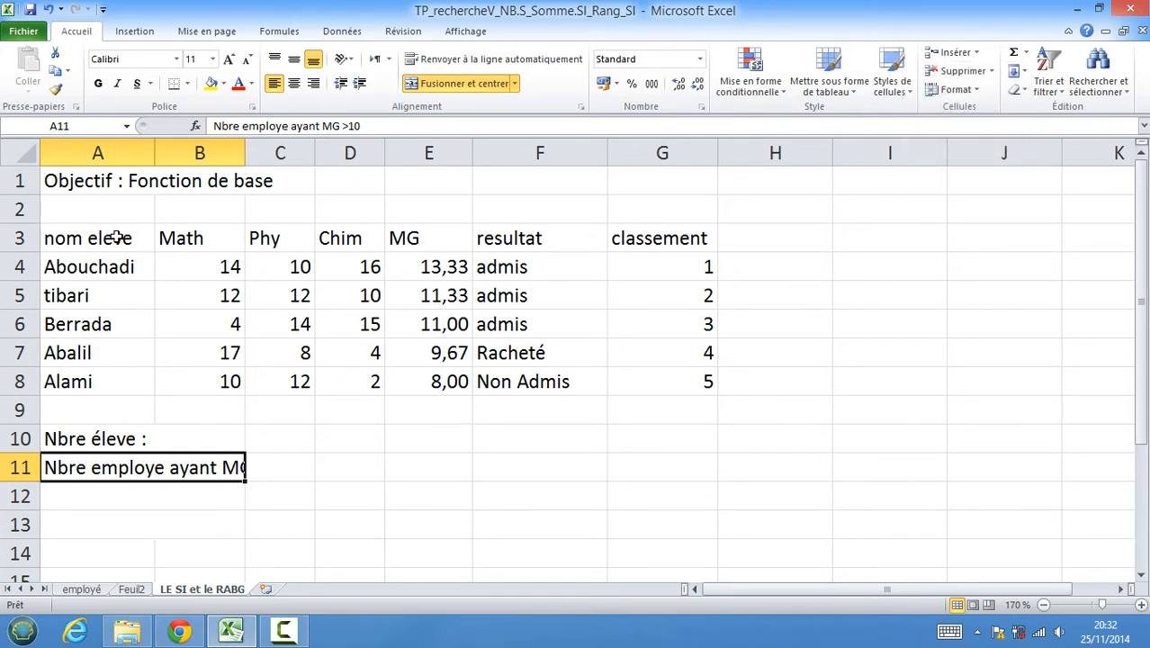
pyautogui.click(212, 239)
pyautogui.click(298, 243)
pyautogui.click(353, 240)
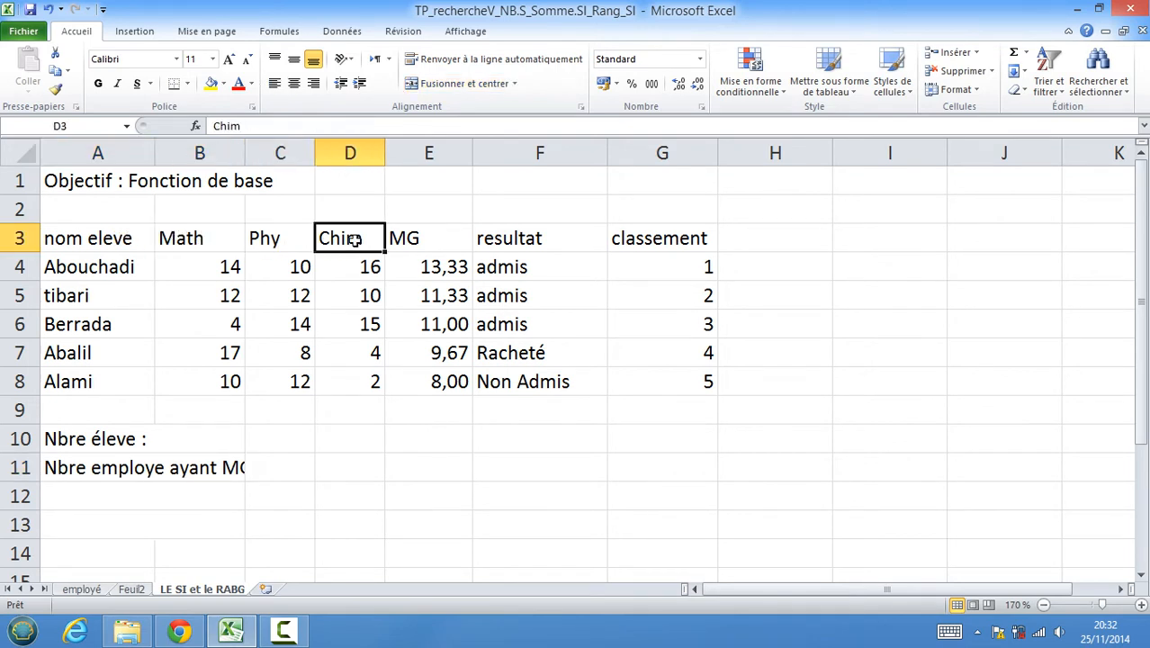
pyautogui.click(430, 240)
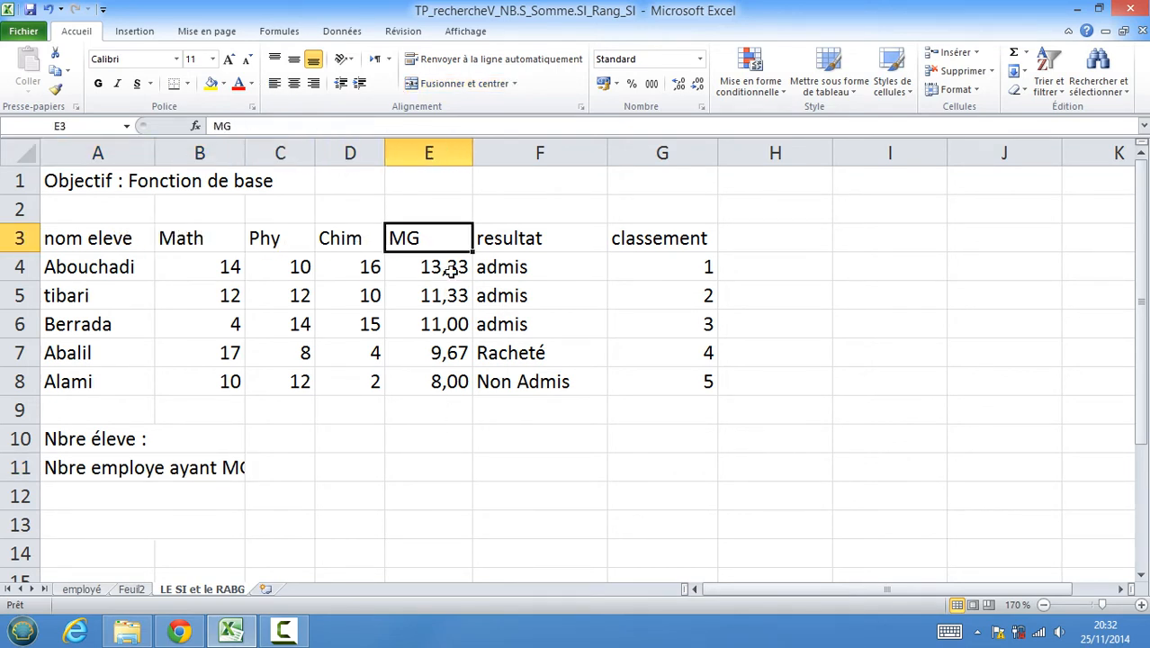
pyautogui.click(514, 240)
pyautogui.click(643, 238)
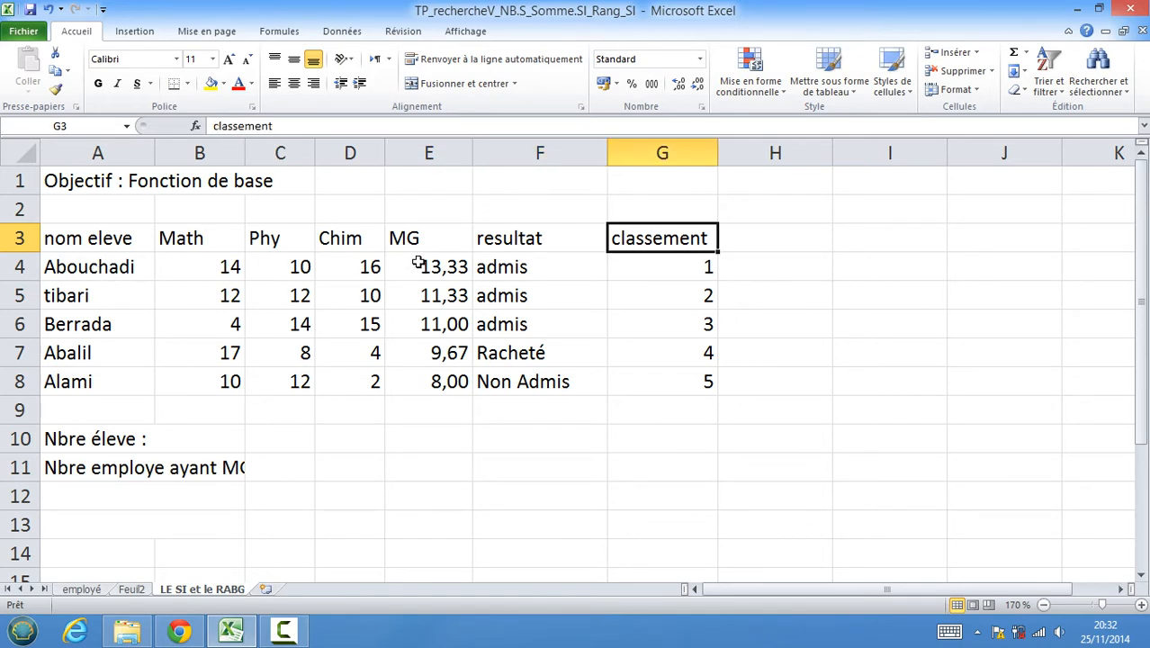
# Clear the existing averages in the MG column from E4 to E9.
pyautogui.moveTo(418, 263); pyautogui.dragTo(420, 407)
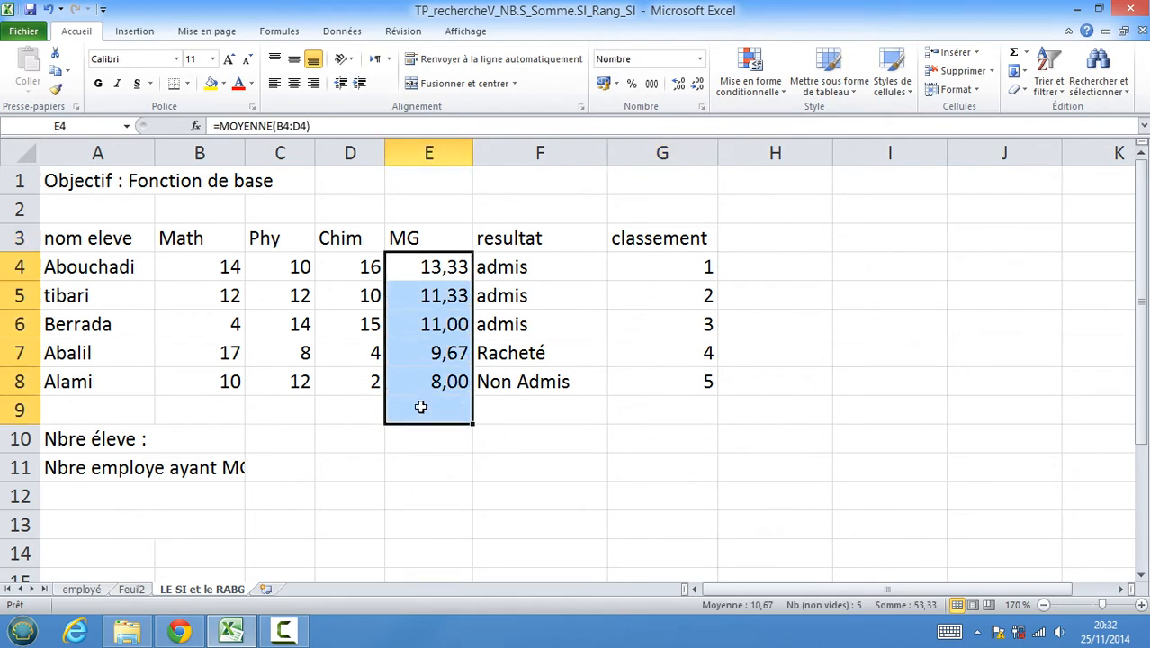
pyautogui.press('Delete')
pyautogui.click(540, 439)
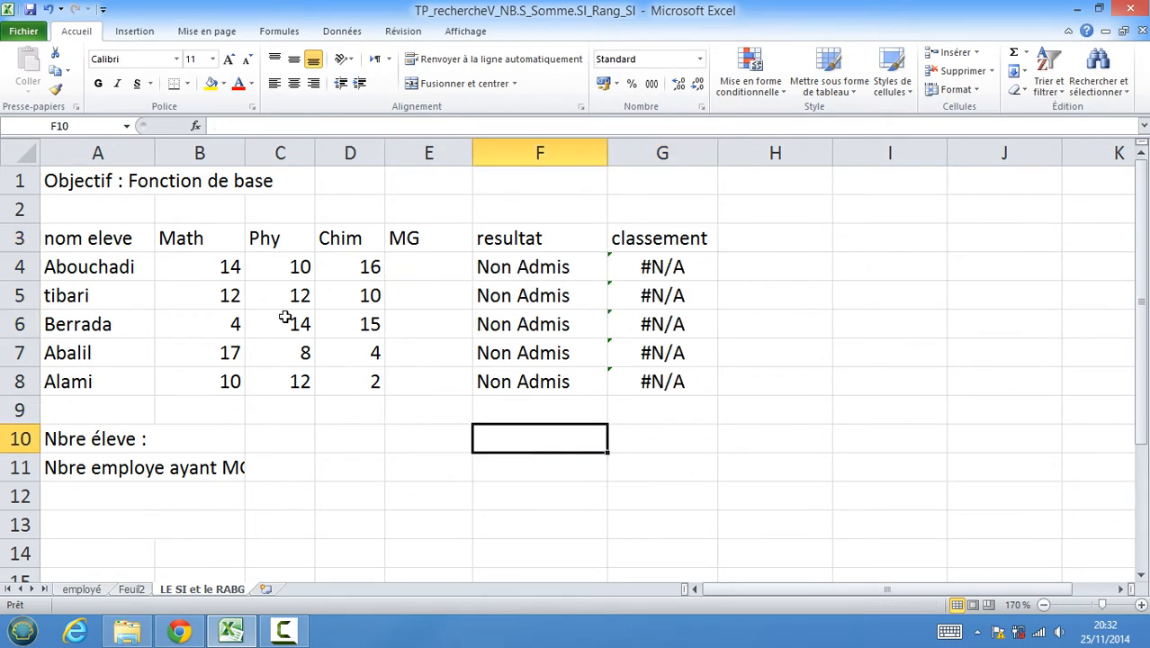
# Insert a MOYENNE formula in E4 averaging B4:D4 and fill it down to E8.
pyautogui.click(424, 270)
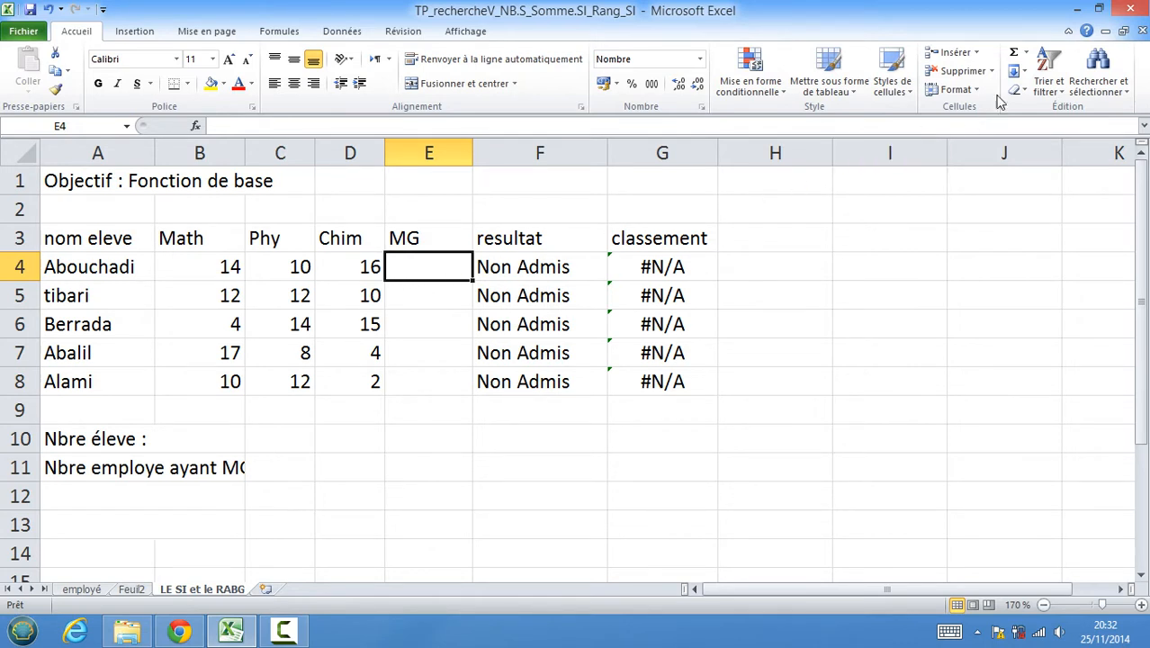
pyautogui.click(1025, 52)
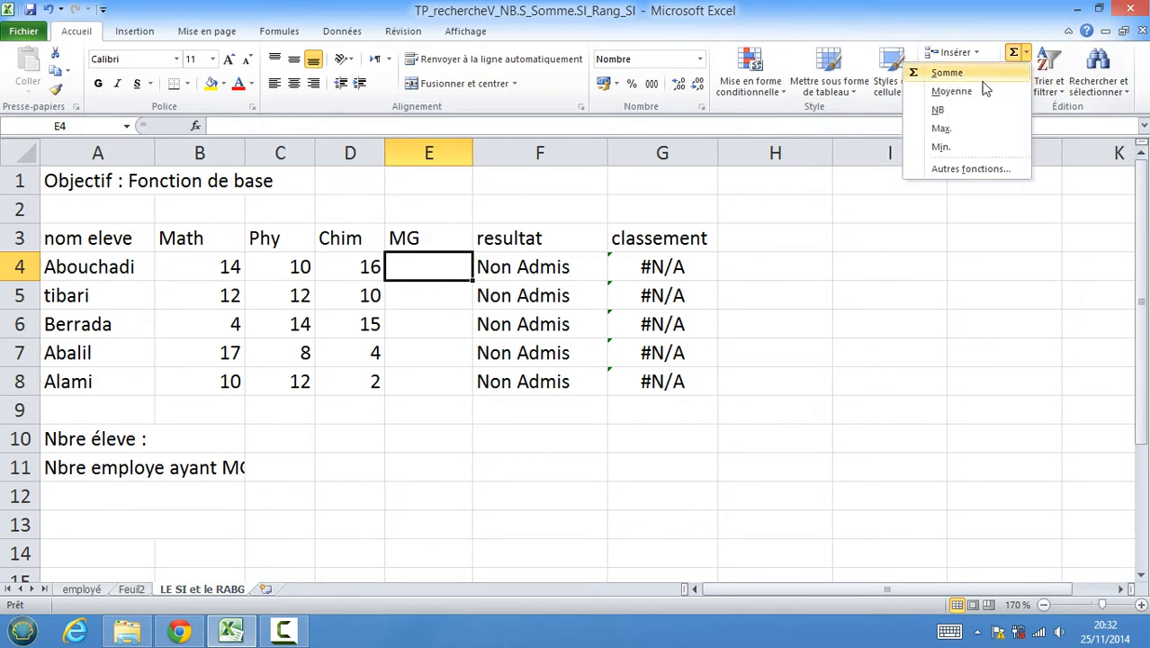
pyautogui.click(956, 91)
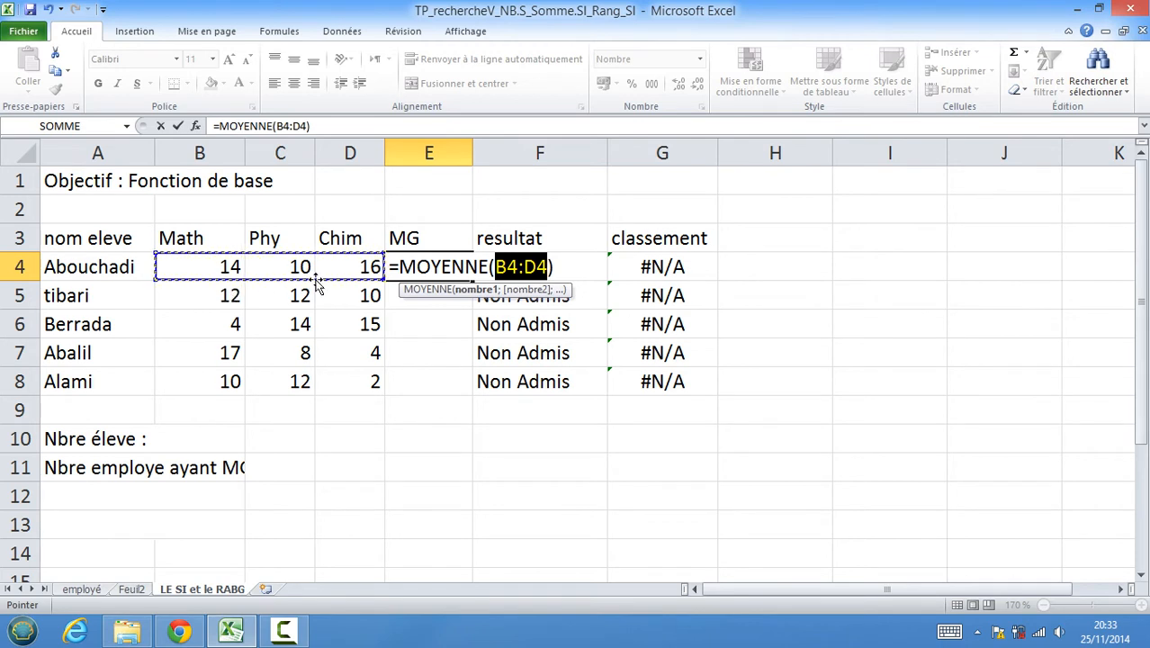
pyautogui.moveTo(205, 267); pyautogui.dragTo(273, 270)
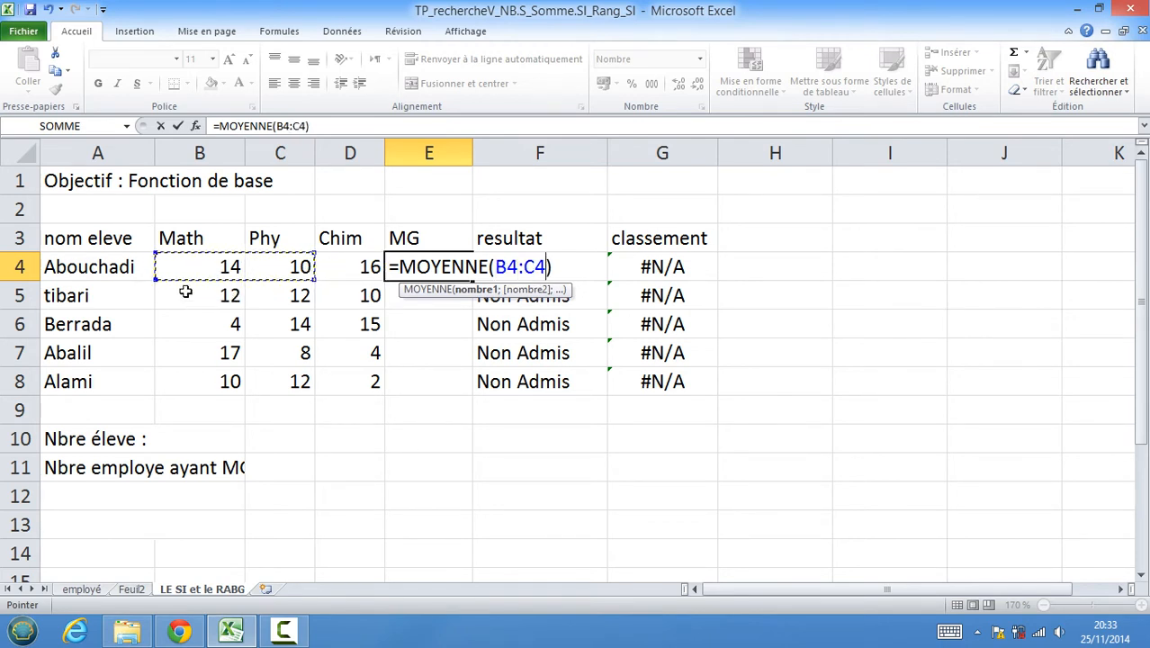
pyautogui.moveTo(187, 268); pyautogui.dragTo(256, 267)
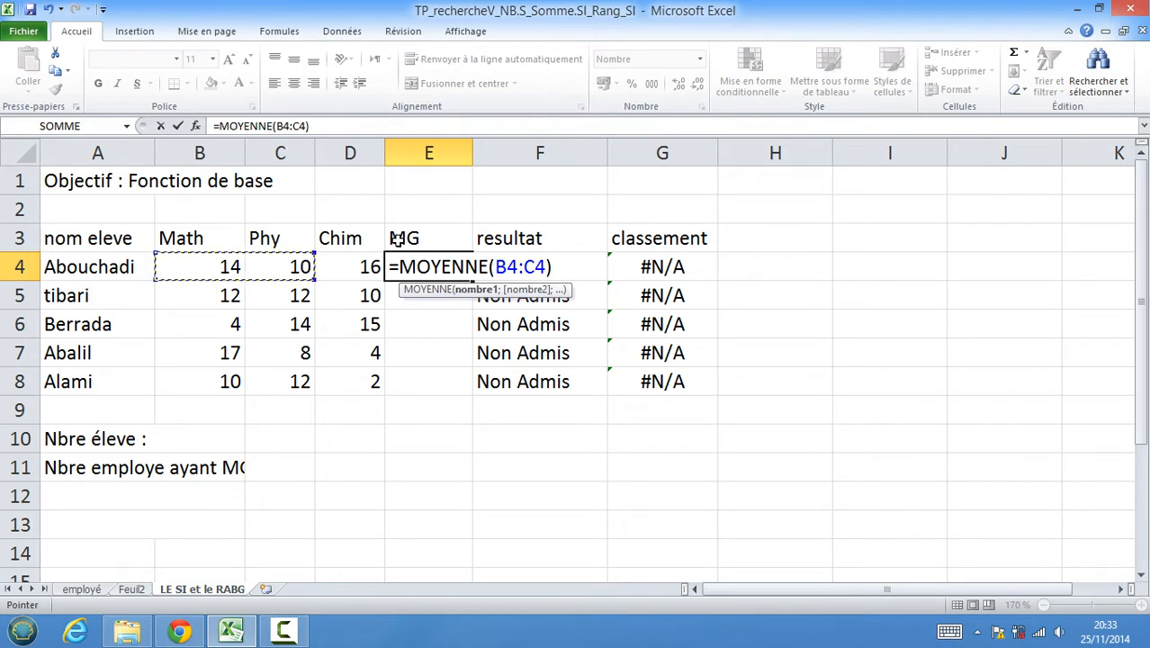
pyautogui.moveTo(195, 264); pyautogui.dragTo(371, 261)
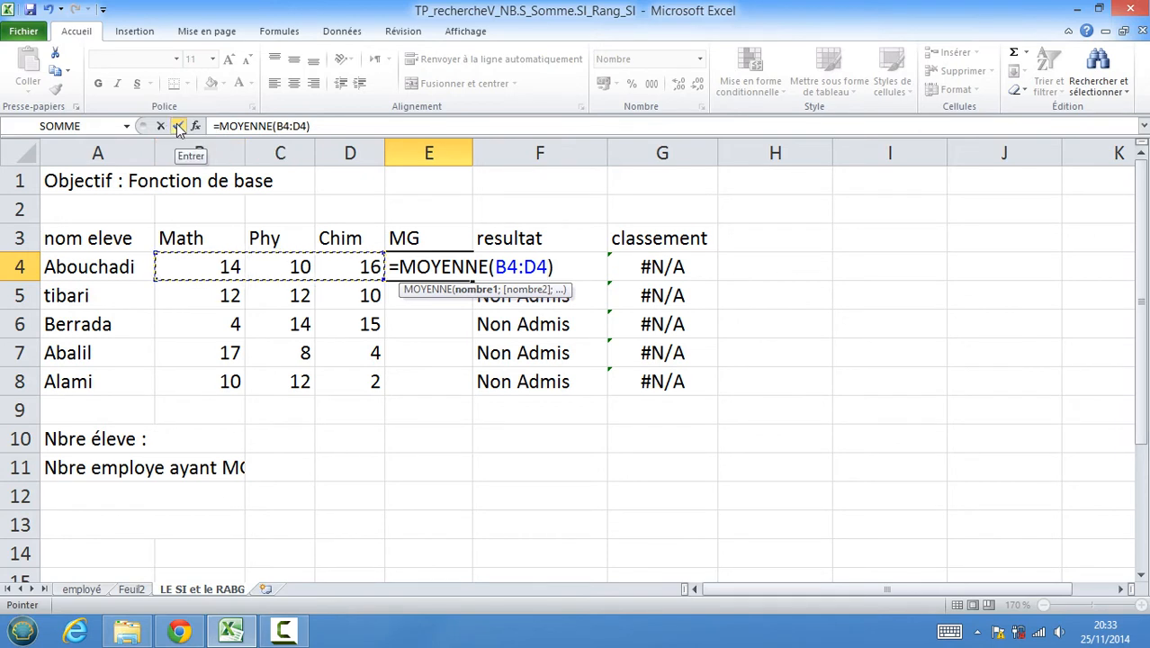
pyautogui.press('Return')
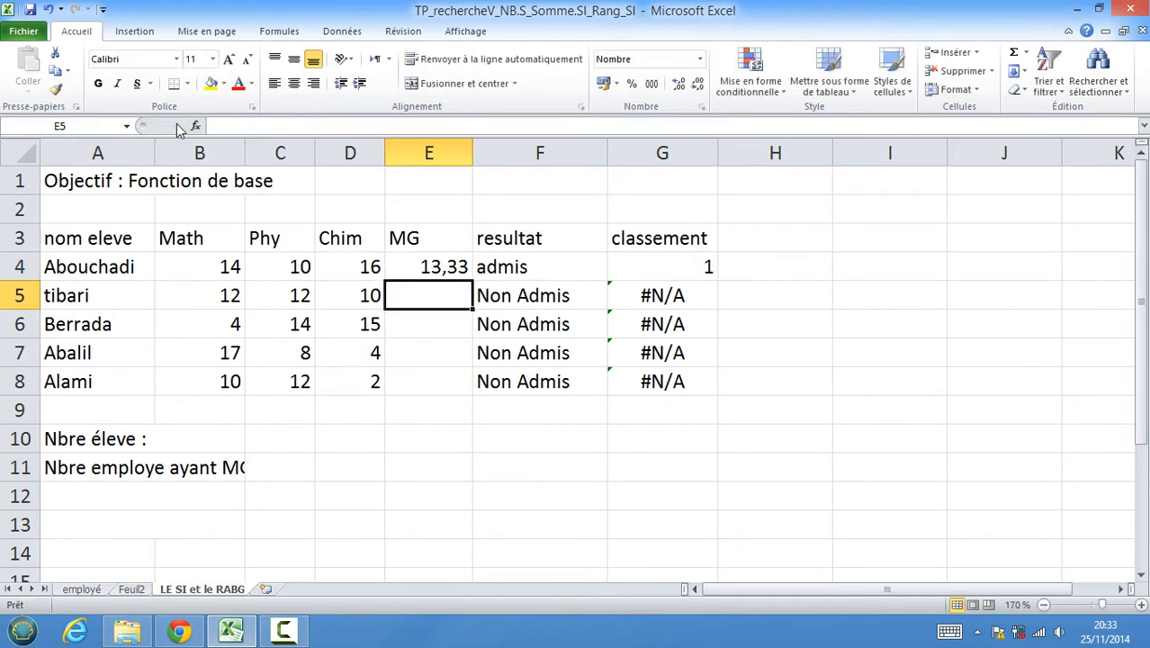
pyautogui.click(411, 267)
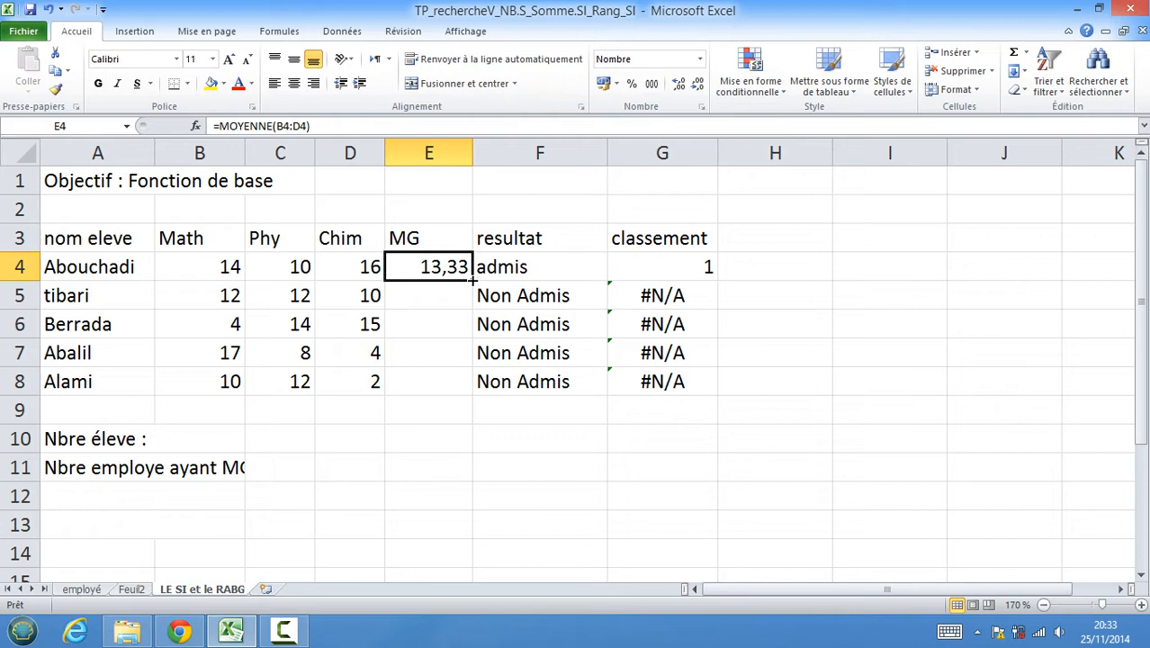
pyautogui.moveTo(471, 281); pyautogui.dragTo(470, 389)
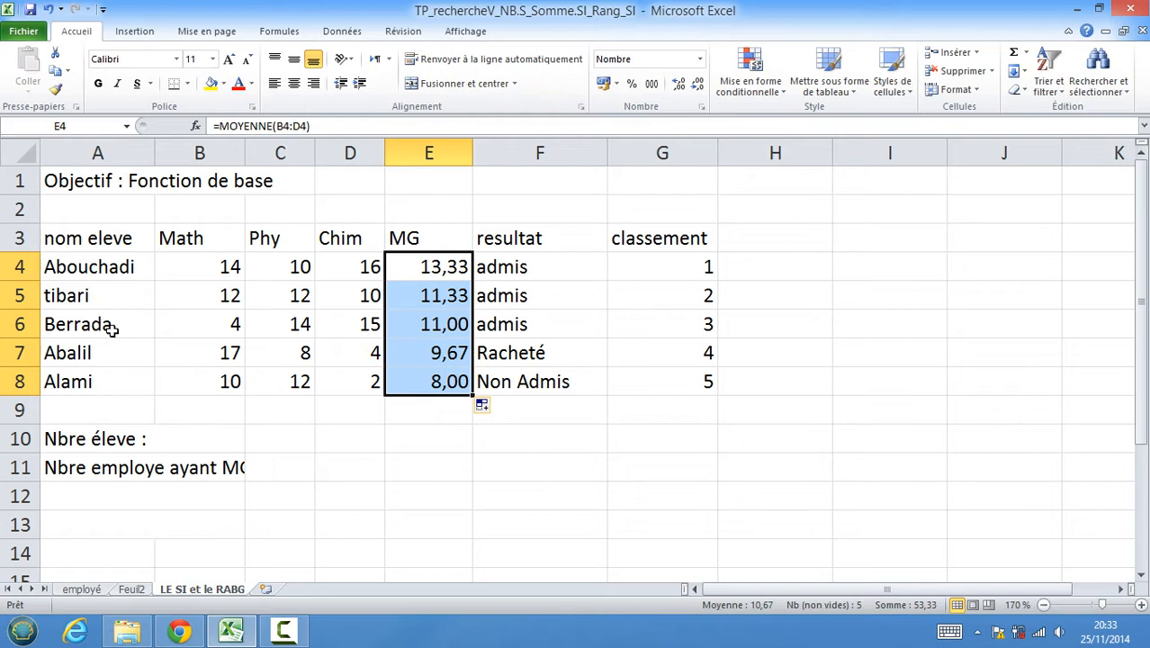
# Change Berrada's Math score in B6 to 14 to test the formulas.
pyautogui.click(239, 327)
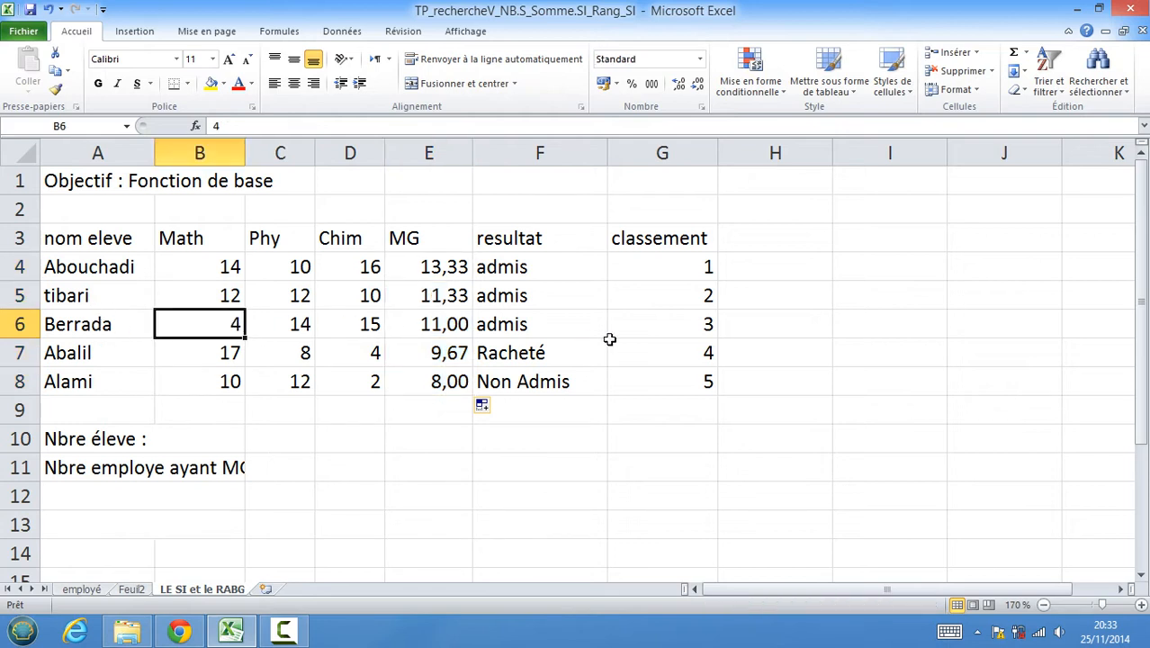
pyautogui.write('14')
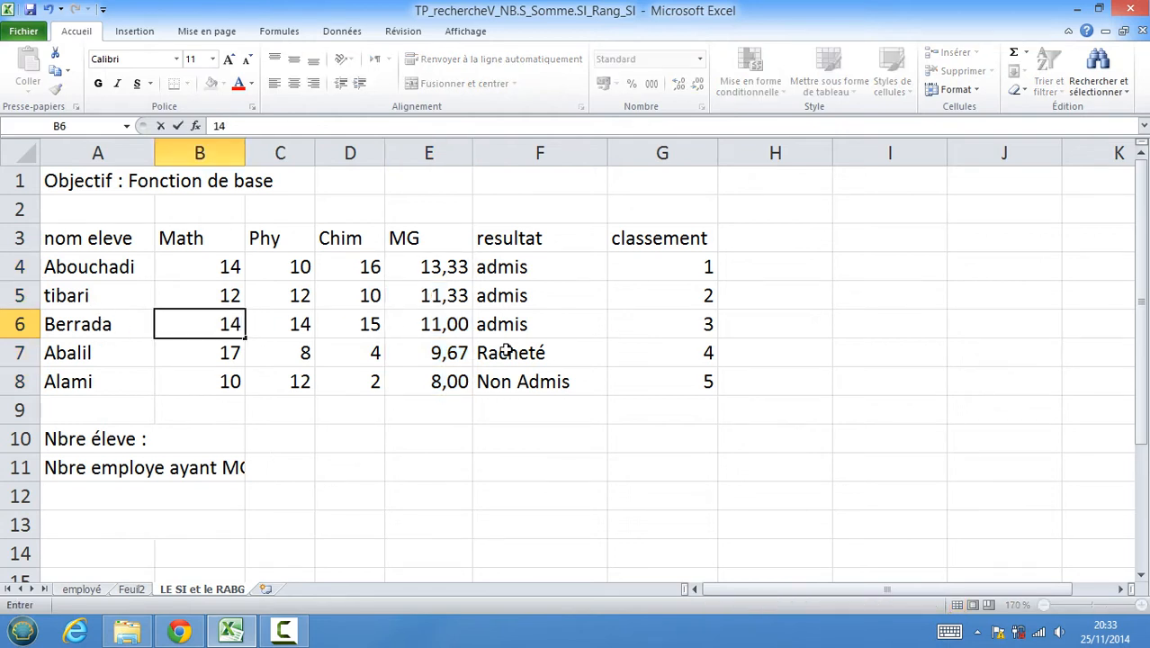
pyautogui.press('Return')
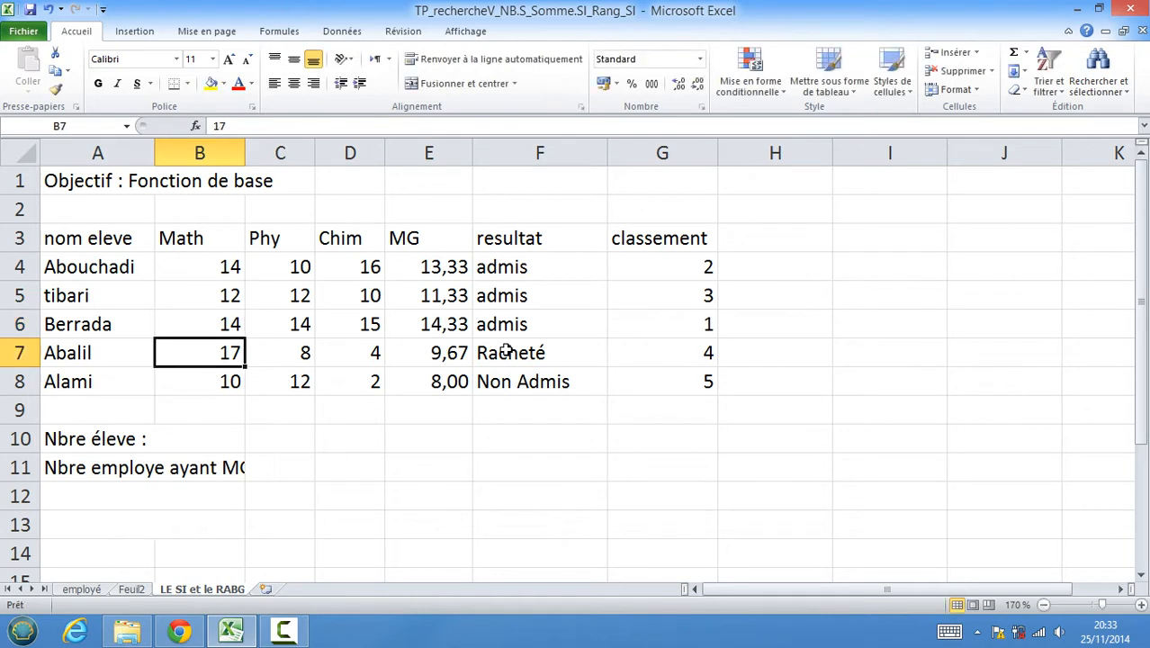
pyautogui.click(441, 330)
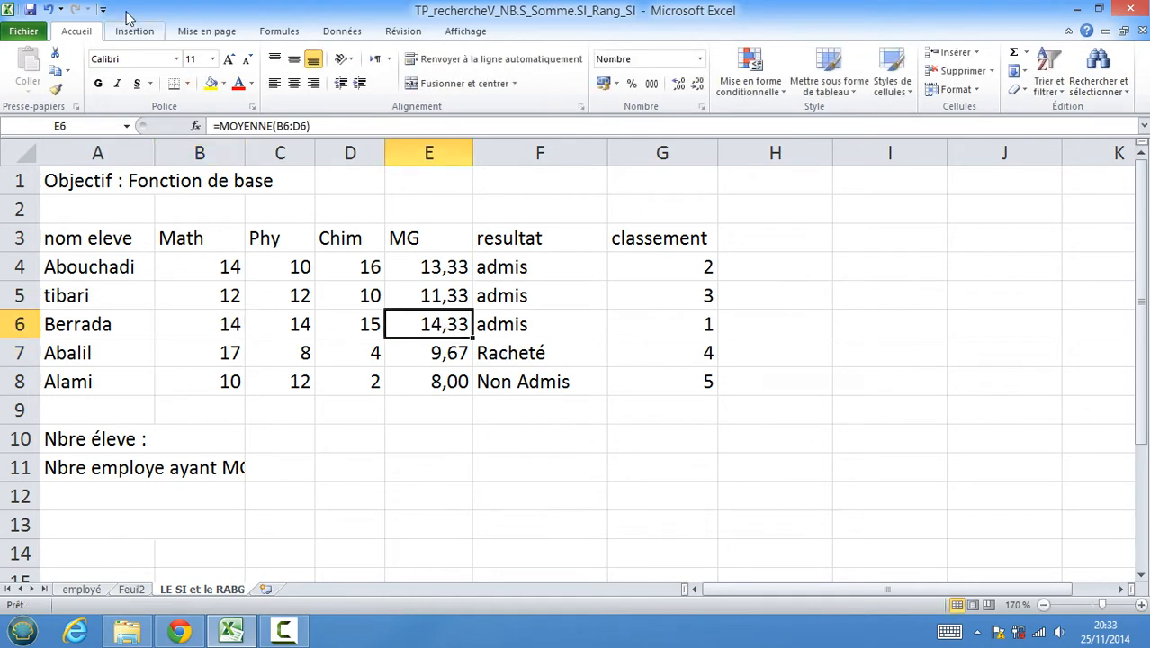
# Undo and redo the score change, then set Berrada's Math score back to 4.
pyautogui.click(48, 9)
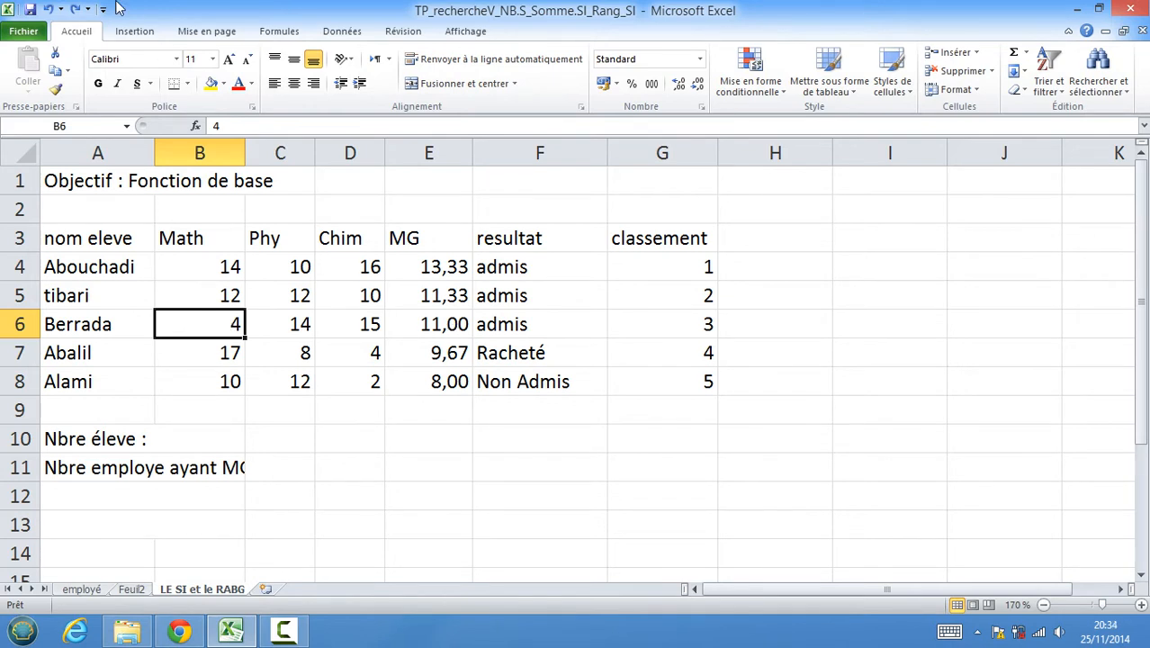
pyautogui.click(75, 9)
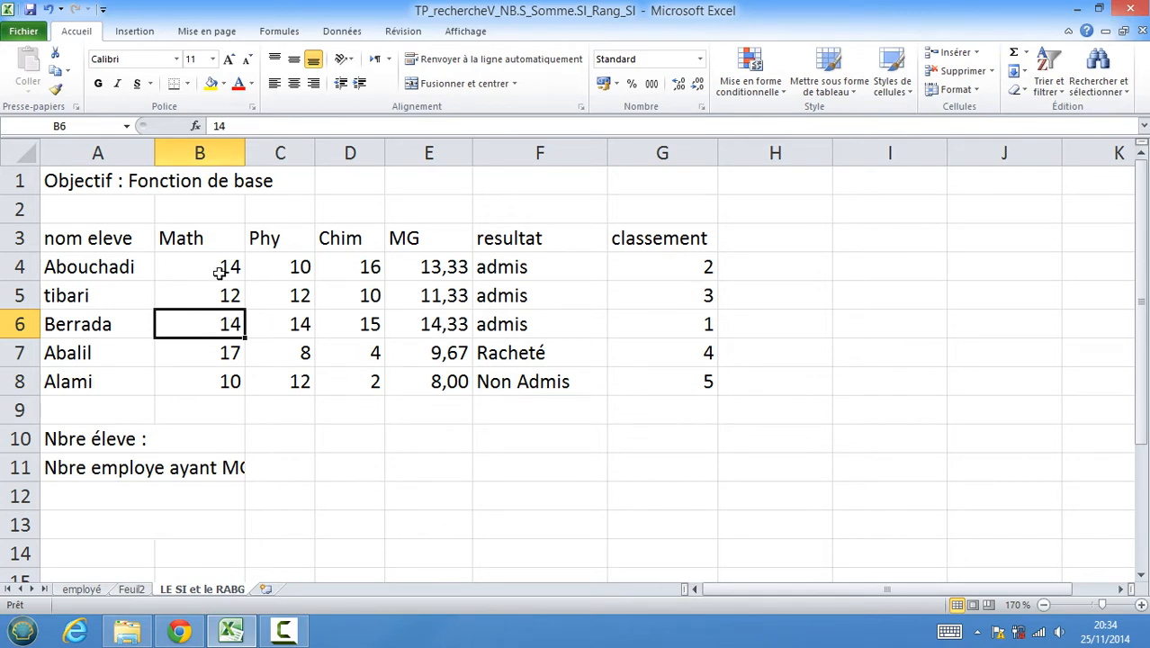
pyautogui.write('4')
pyautogui.press('Return')
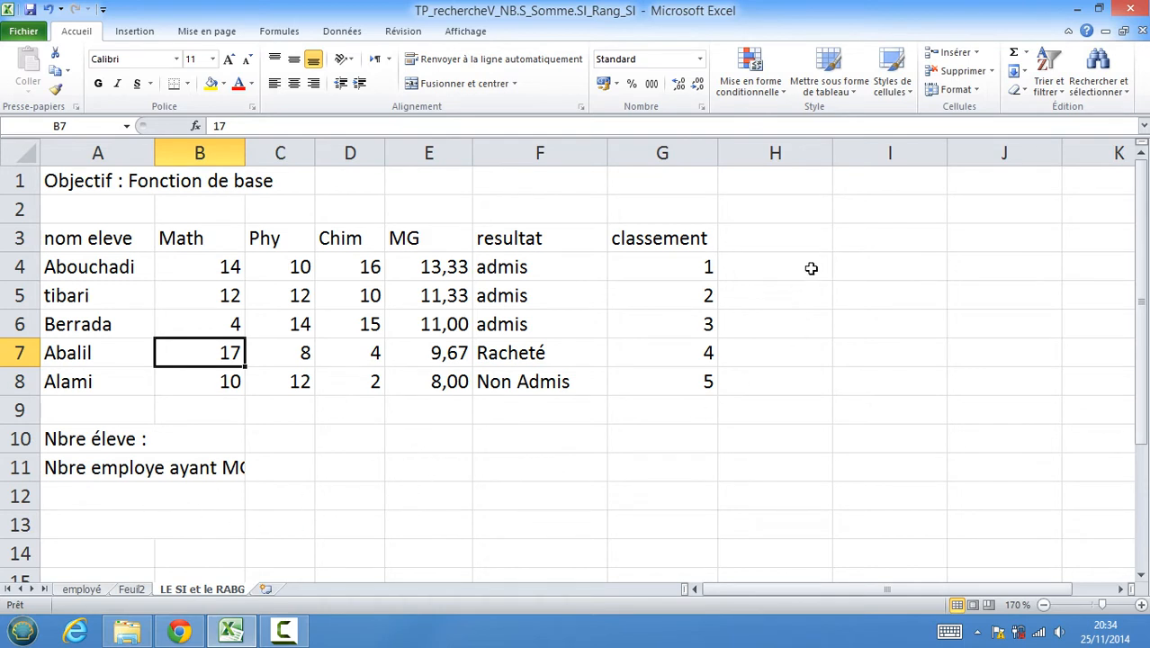
# Add the header Total notes in cell I3.
pyautogui.click(859, 241)
pyautogui.write('T')
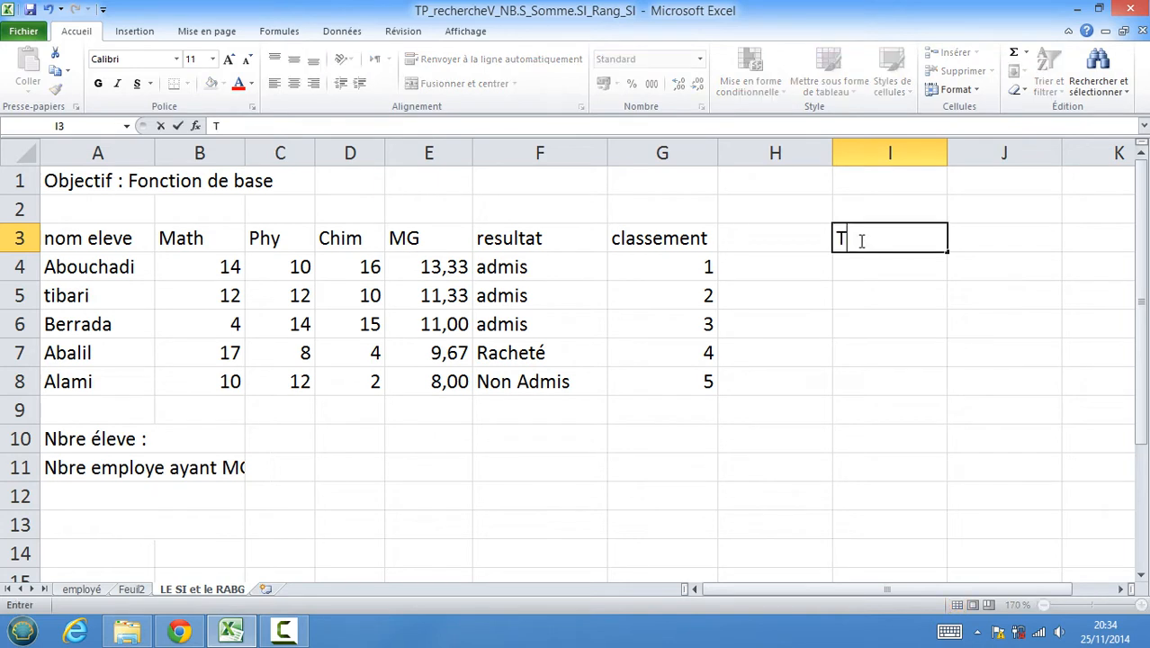
pyautogui.write('otal n')
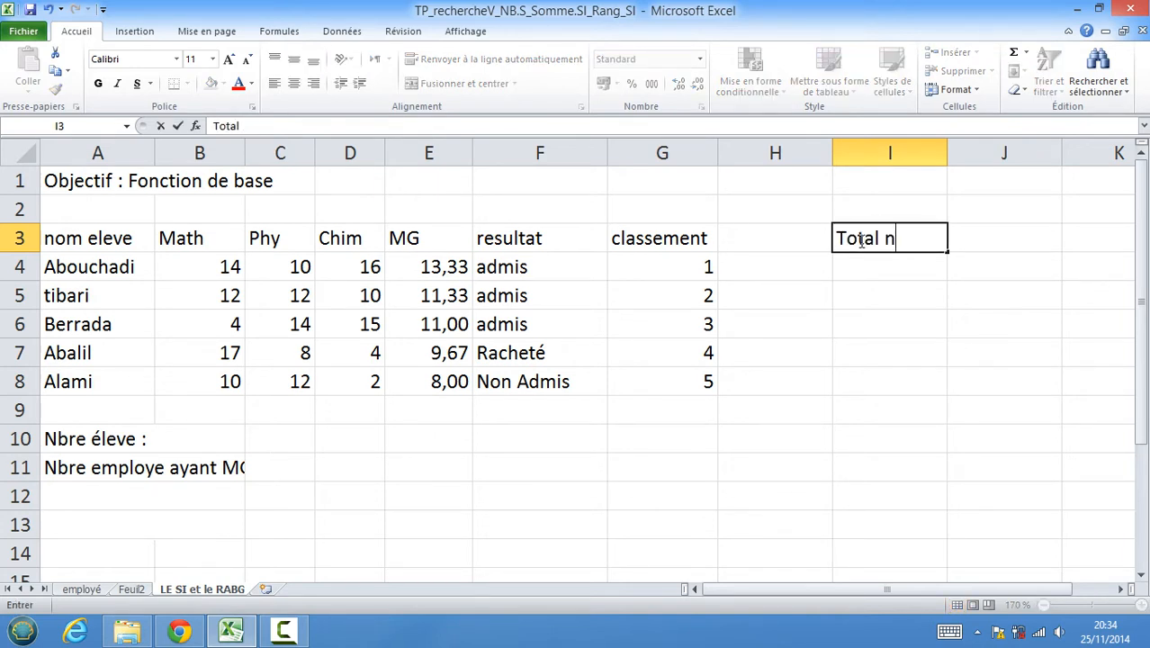
pyautogui.write('otes')
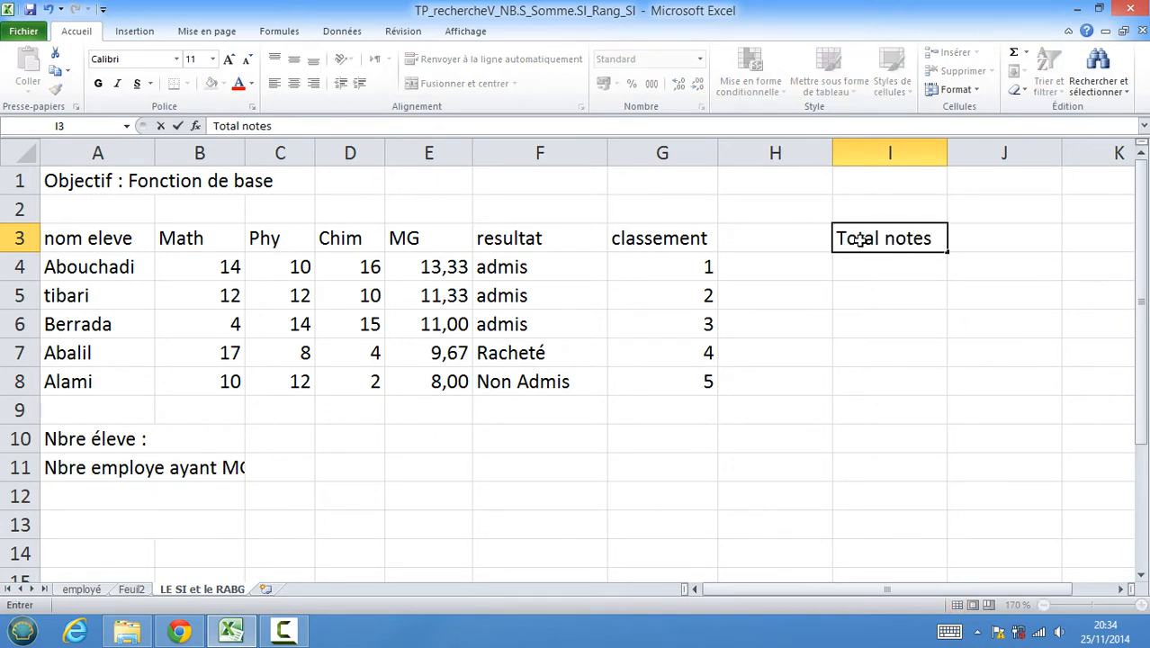
pyautogui.press('Return')
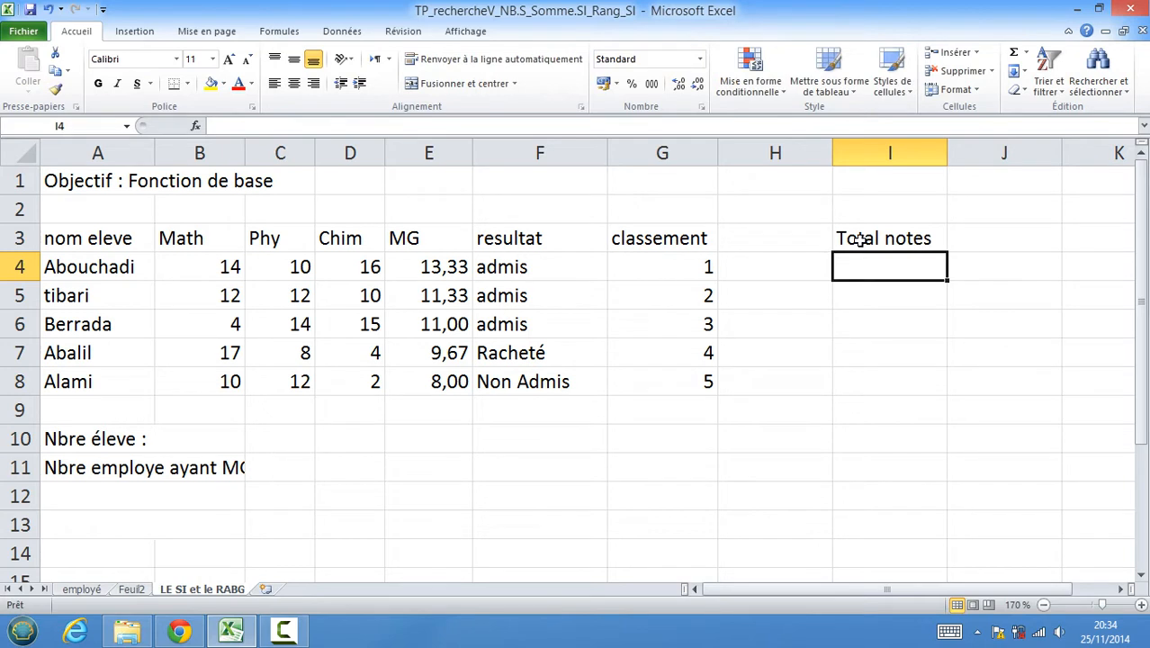
# Insert a SOMME formula in I4 summing B4:D4 and fill it down to I8.
pyautogui.click(1029, 57)
pyautogui.click(961, 75)
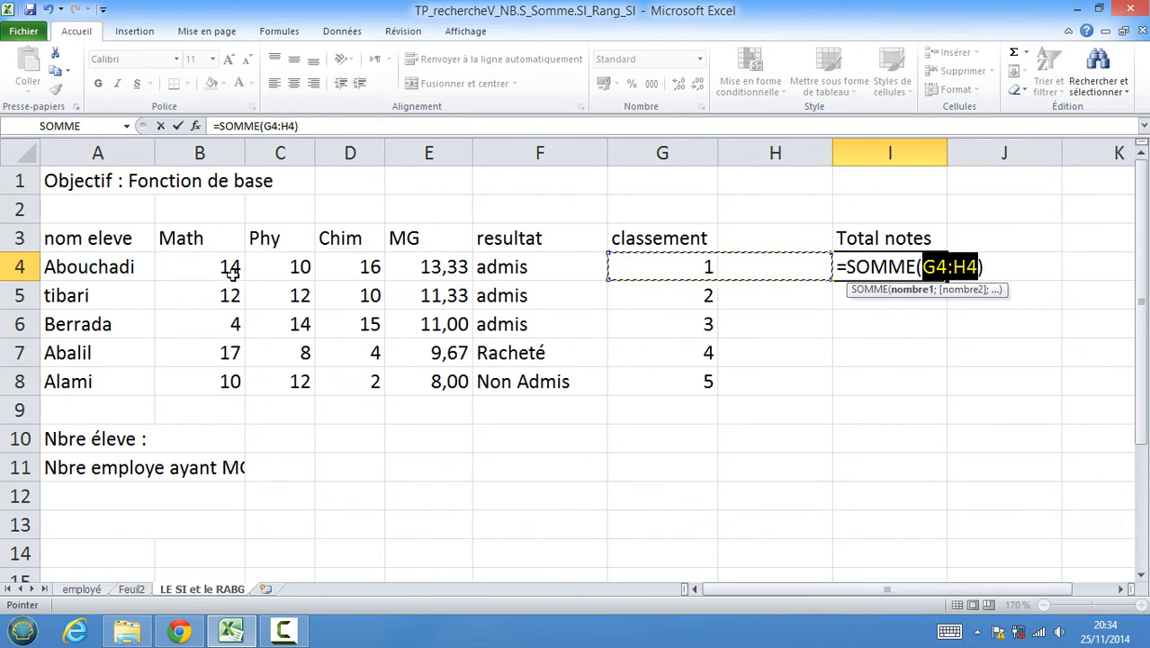
pyautogui.moveTo(232, 274); pyautogui.dragTo(344, 266)
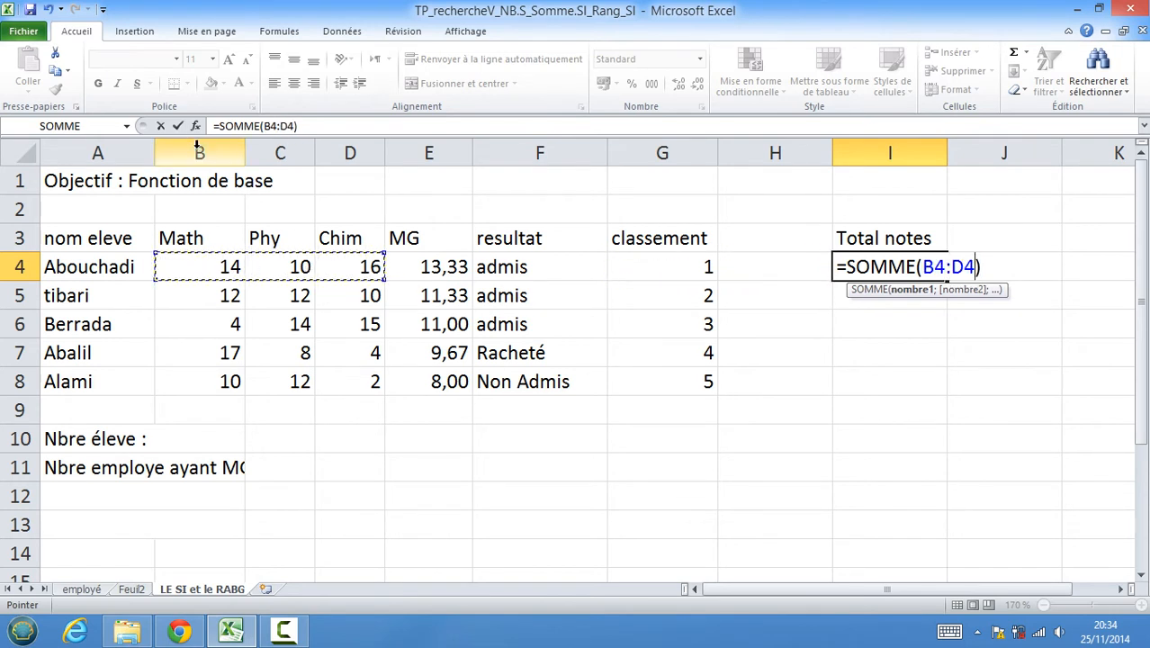
pyautogui.click(177, 126)
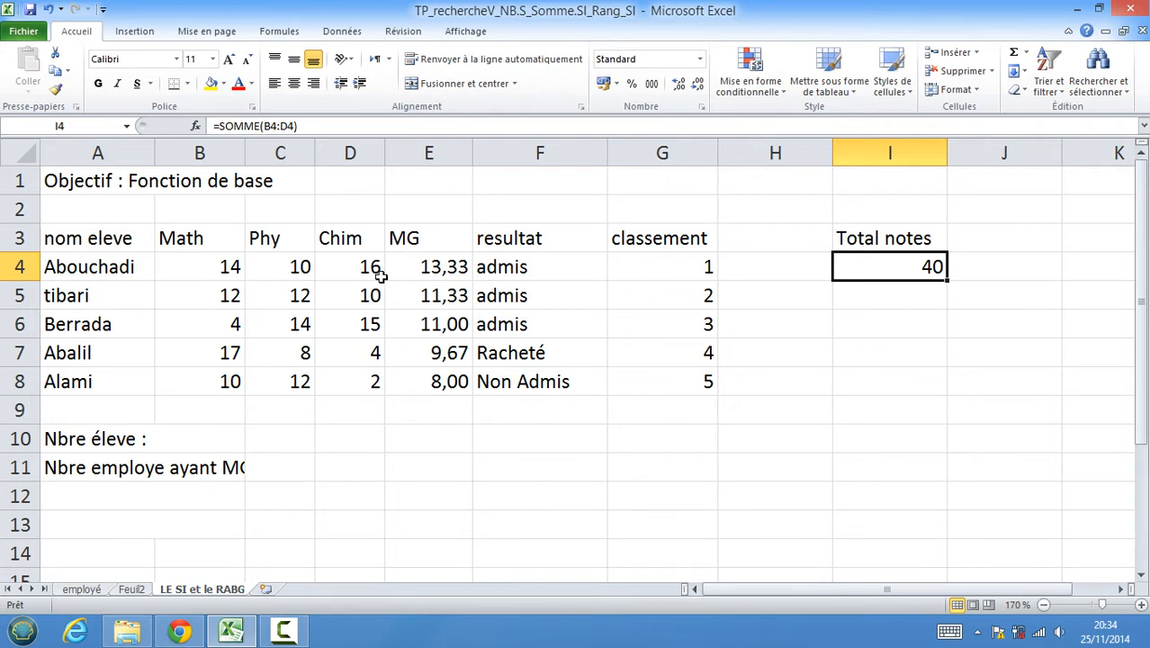
pyautogui.moveTo(947, 280); pyautogui.dragTo(950, 392)
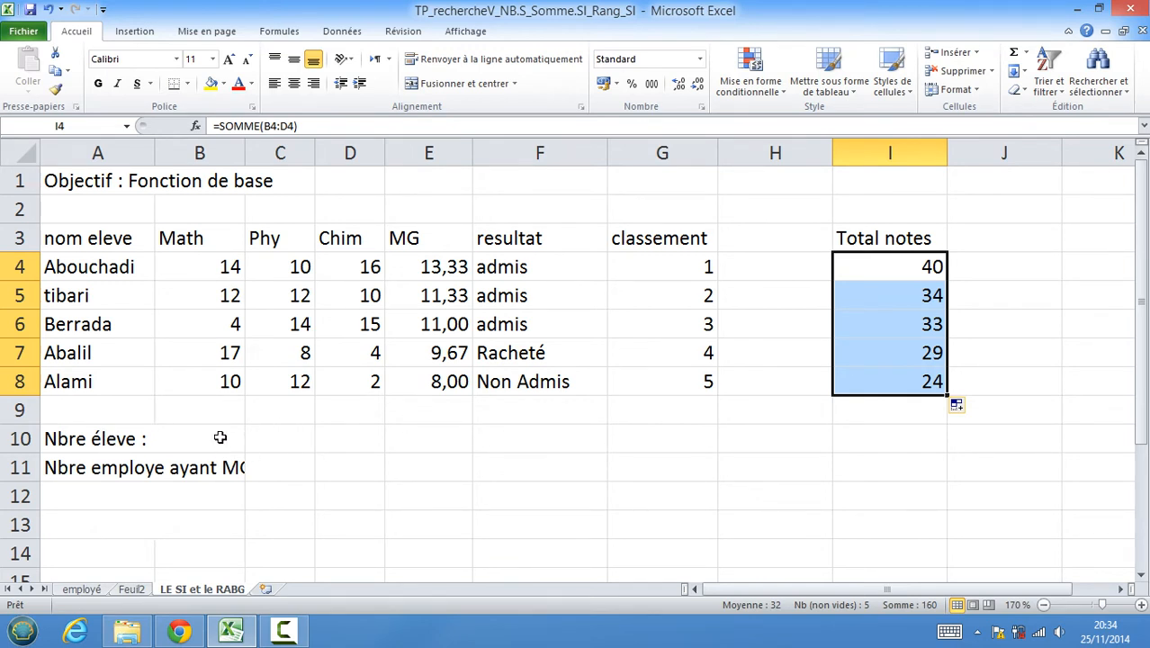
pyautogui.click(298, 443)
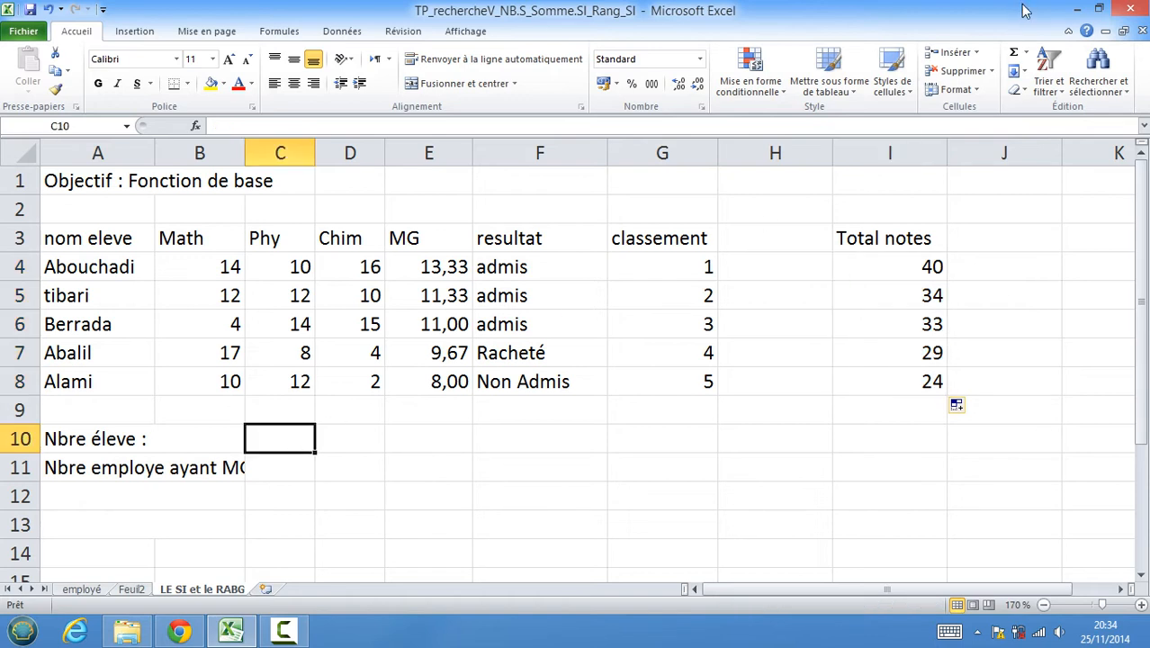
pyautogui.click(339, 430)
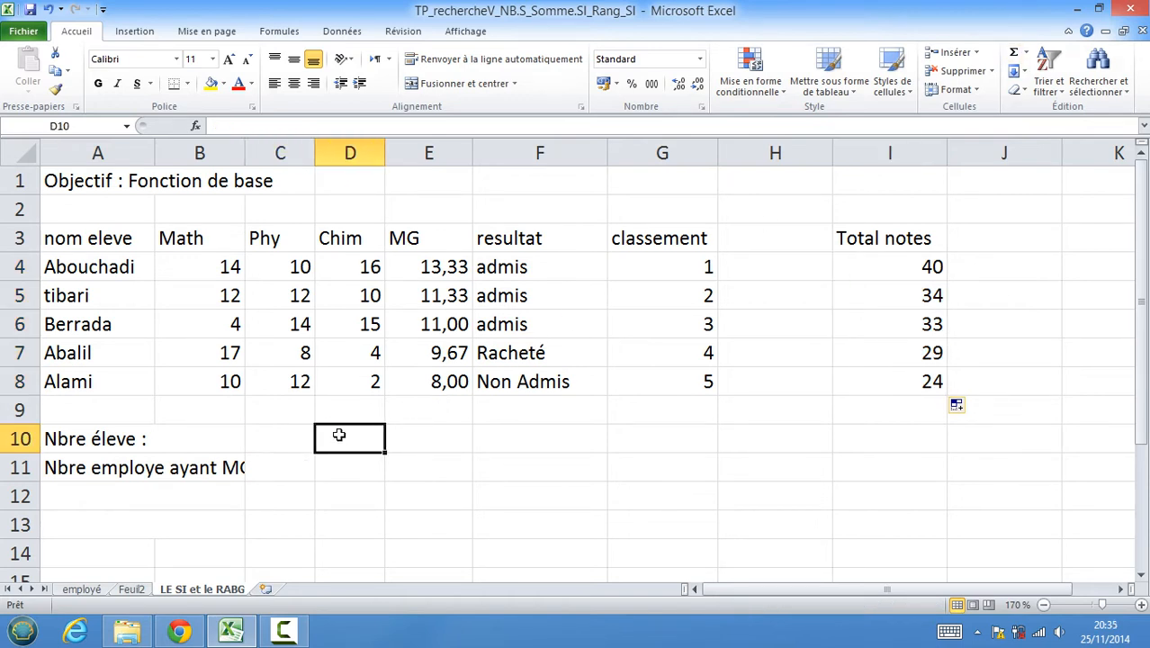
pyautogui.click(1028, 54)
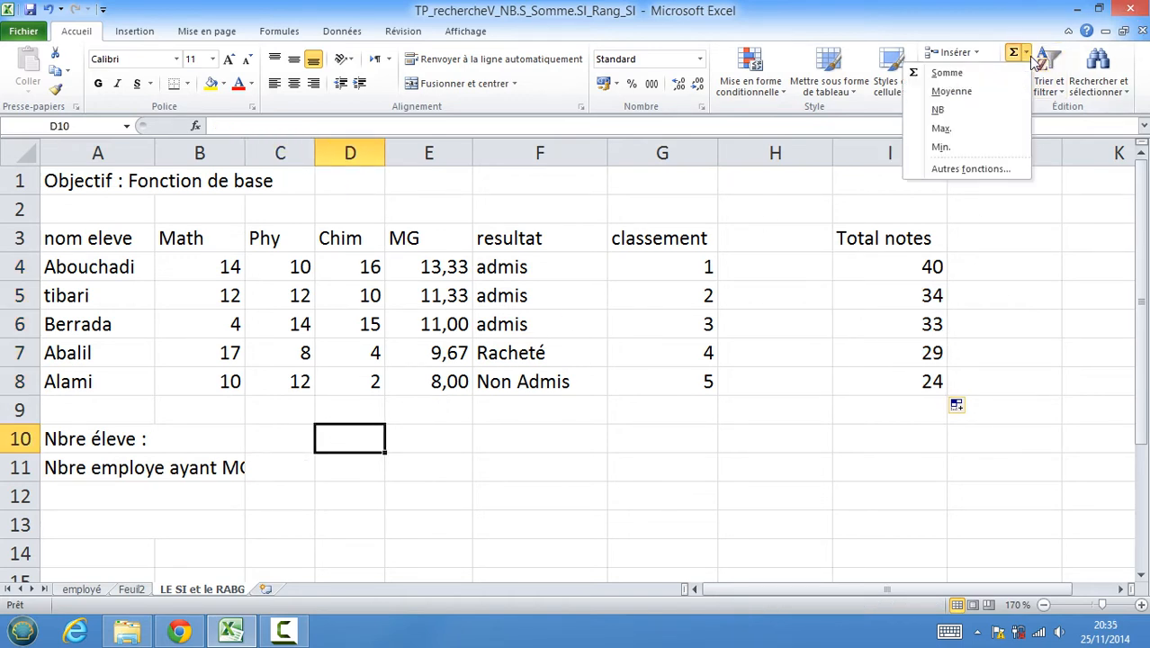
pyautogui.click(953, 114)
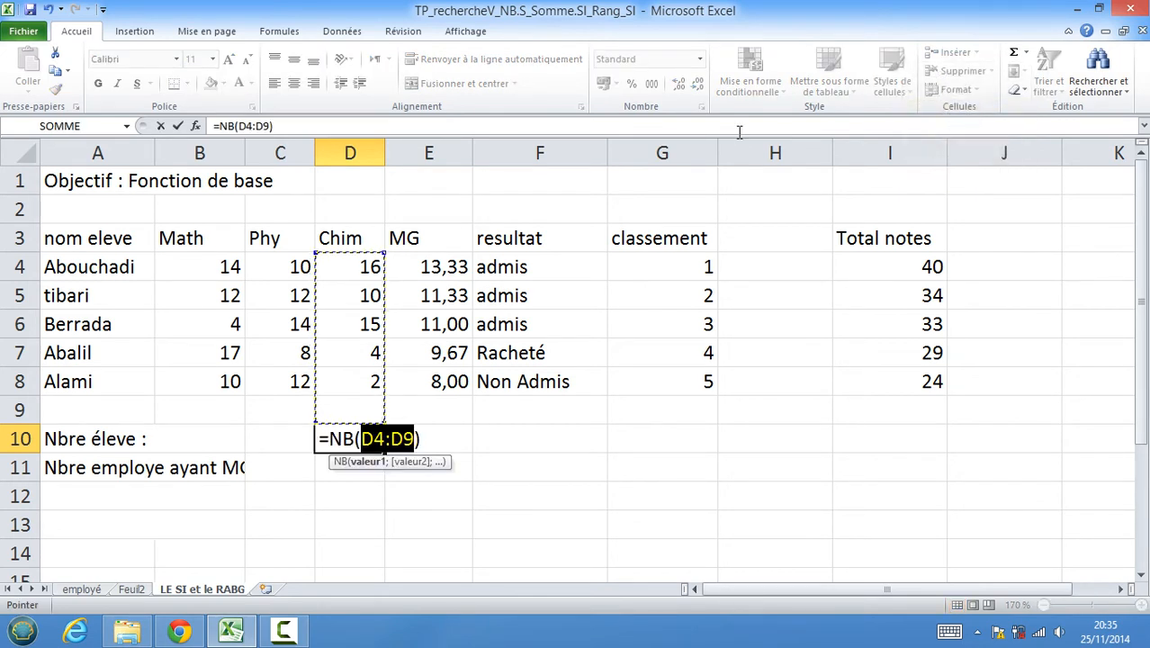
pyautogui.press('Escape')
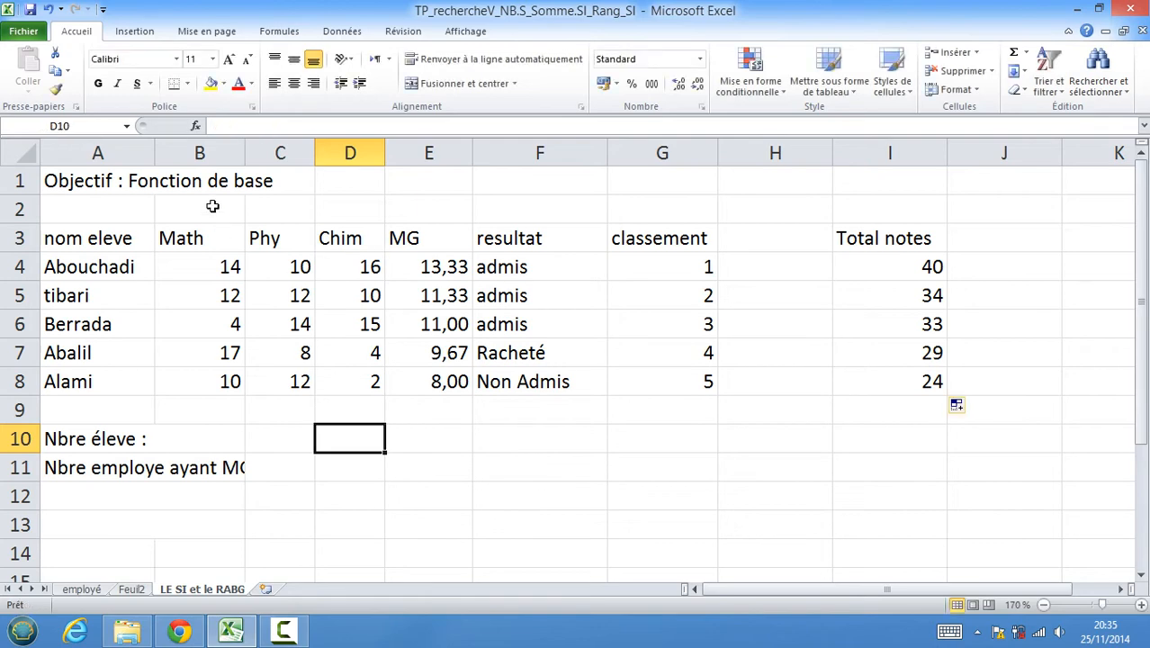
# Insert an NB function in D10 through the Insert Function dialog, counting the Math scores B4:B8.
pyautogui.click(196, 126)
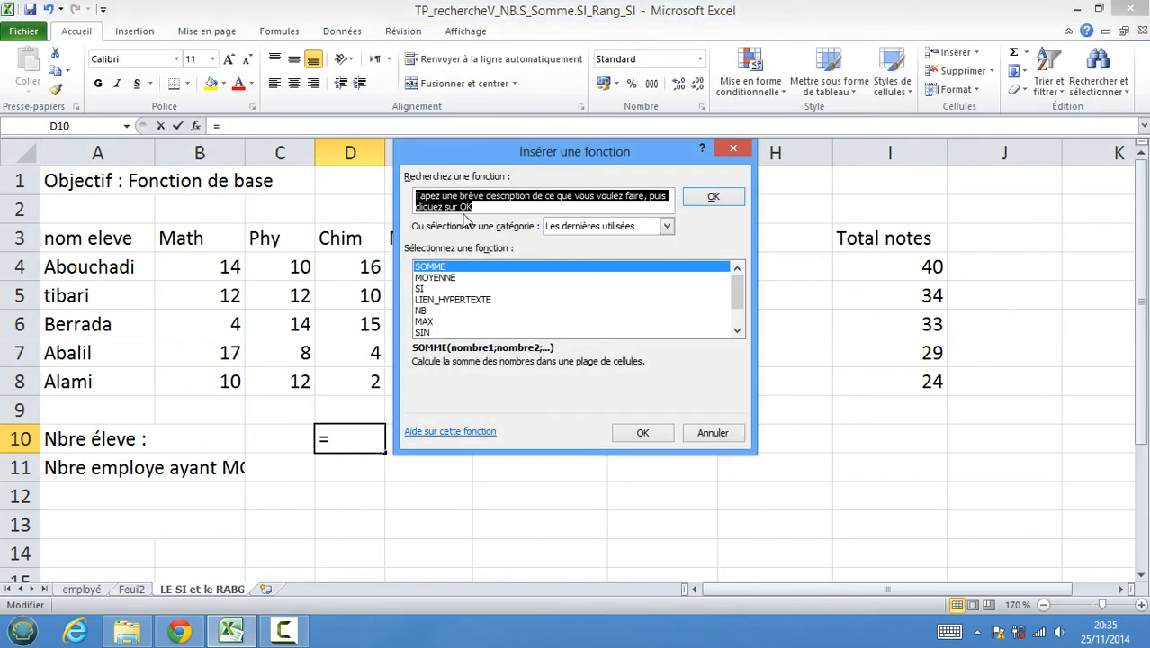
pyautogui.click(666, 227)
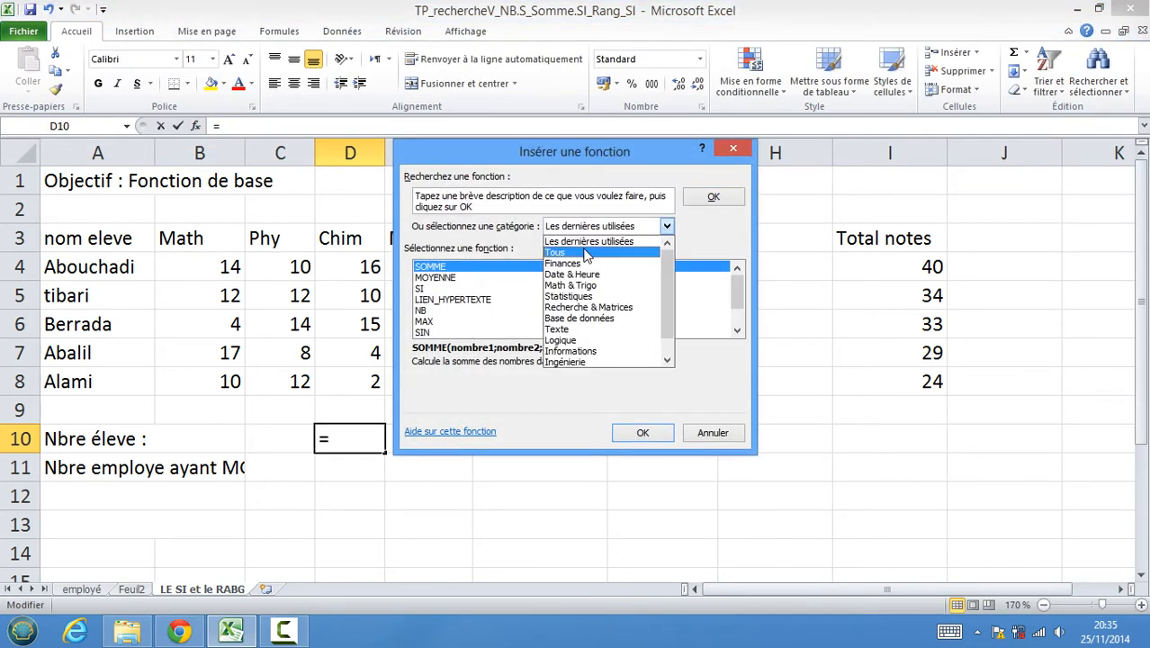
pyautogui.click(576, 253)
pyautogui.click(437, 289)
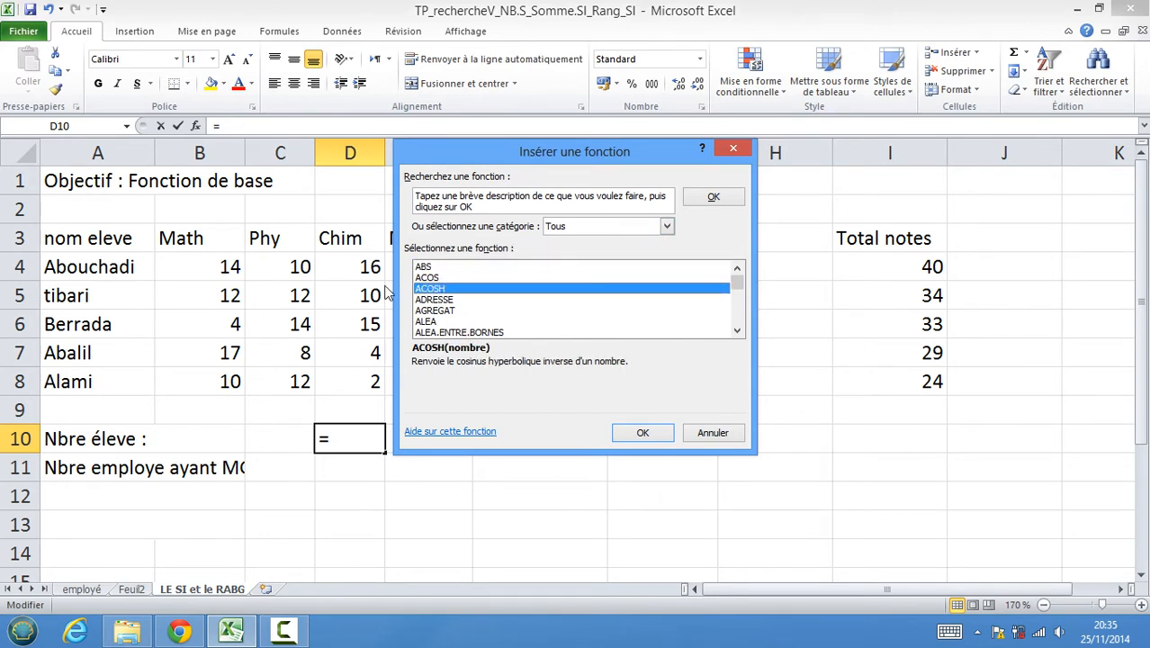
pyautogui.press('n')
pyautogui.press('n')
pyautogui.press('n')
pyautogui.press('n')
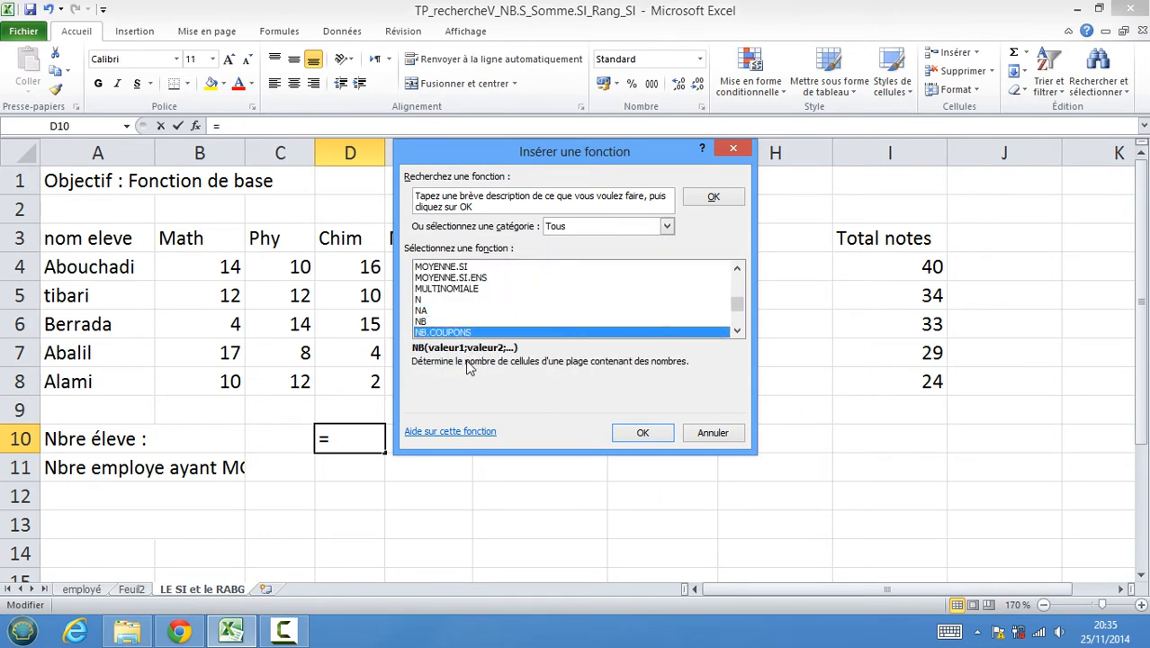
pyautogui.press('n')
pyautogui.click(427, 302)
pyautogui.click(425, 312)
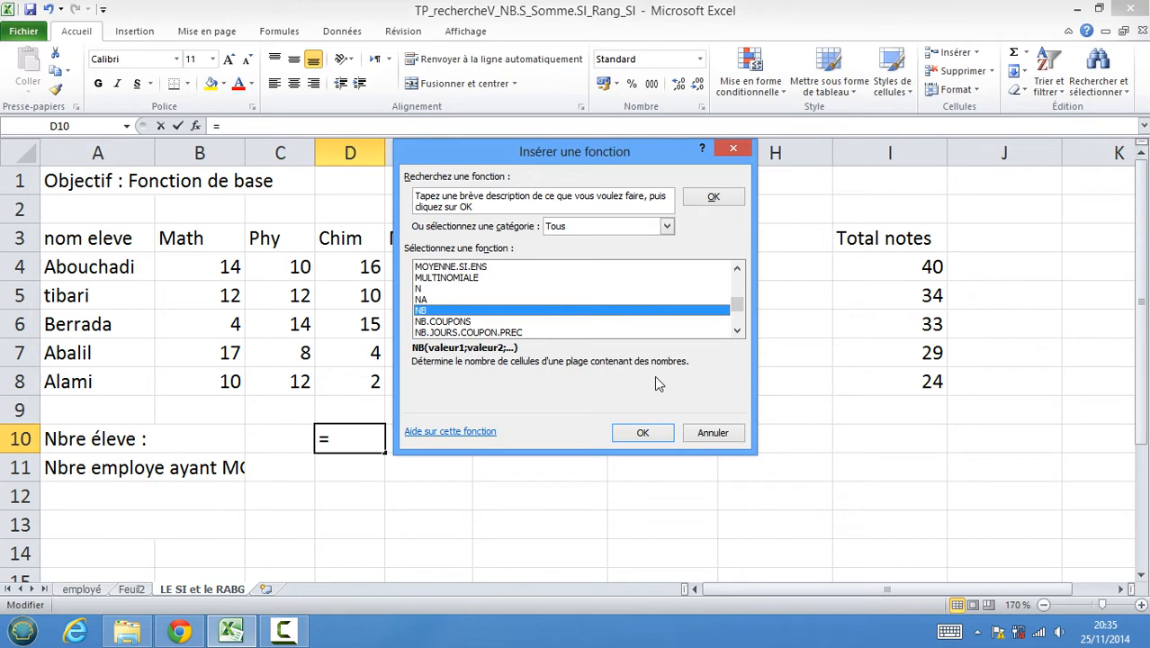
pyautogui.click(642, 433)
pyautogui.moveTo(484, 188); pyautogui.dragTo(723, 212)
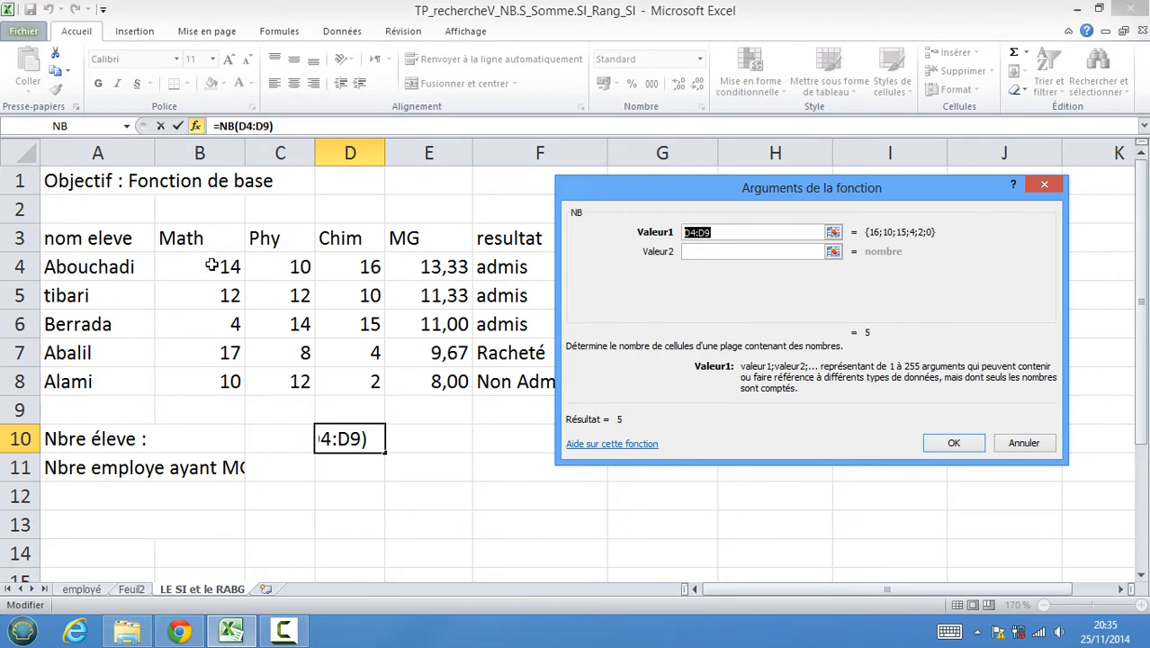
pyautogui.moveTo(211, 266); pyautogui.dragTo(199, 385)
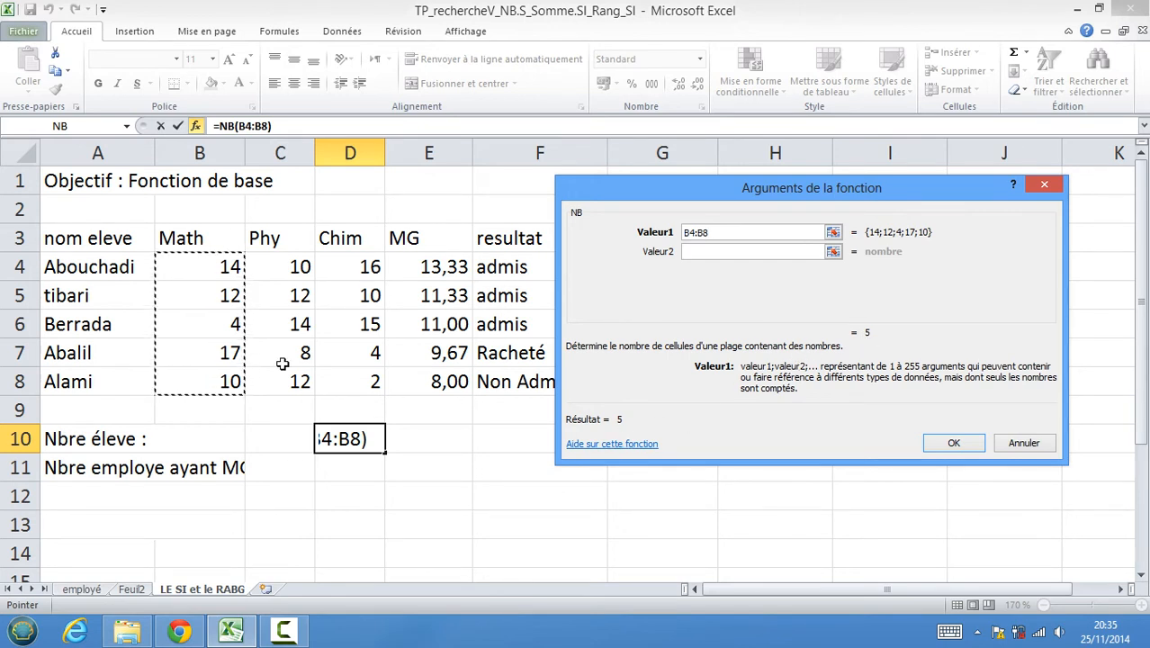
pyautogui.click(952, 443)
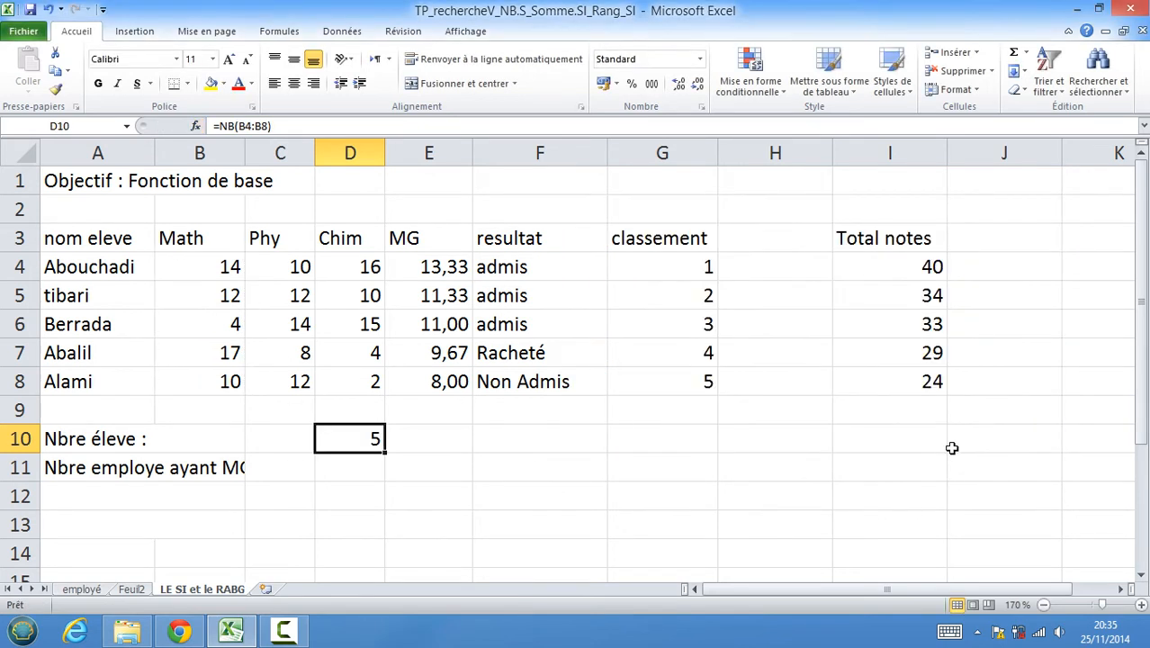
# Change the NB function's argument in D10 to the student name range A4:A8.
pyautogui.click(196, 126)
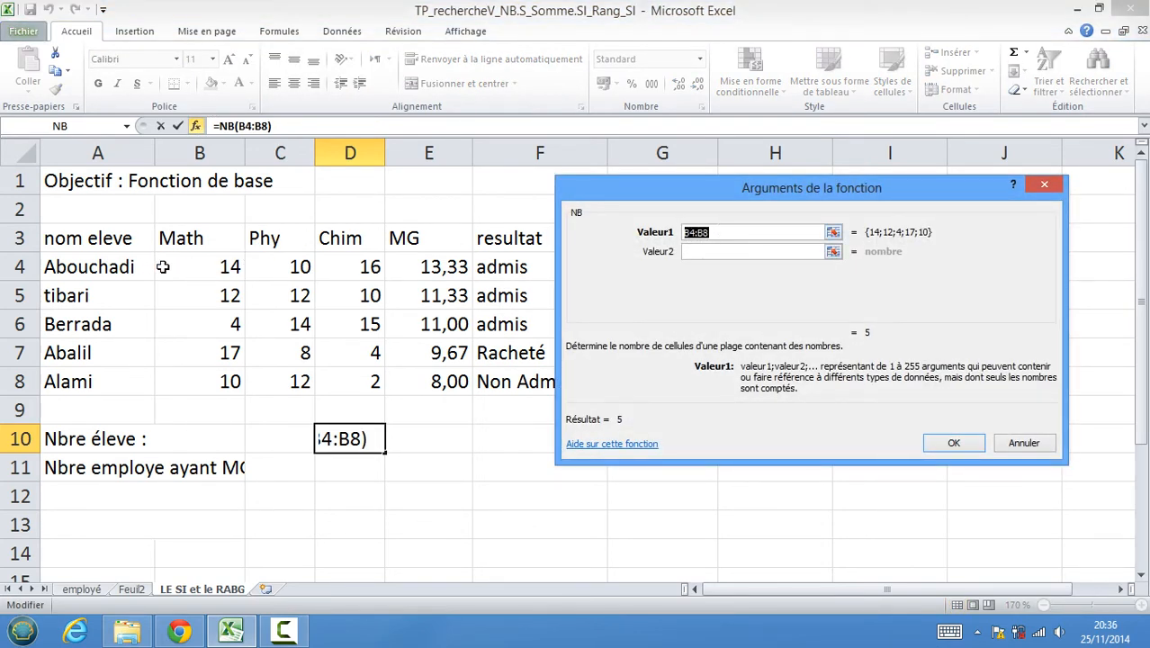
pyautogui.moveTo(198, 264); pyautogui.dragTo(203, 381)
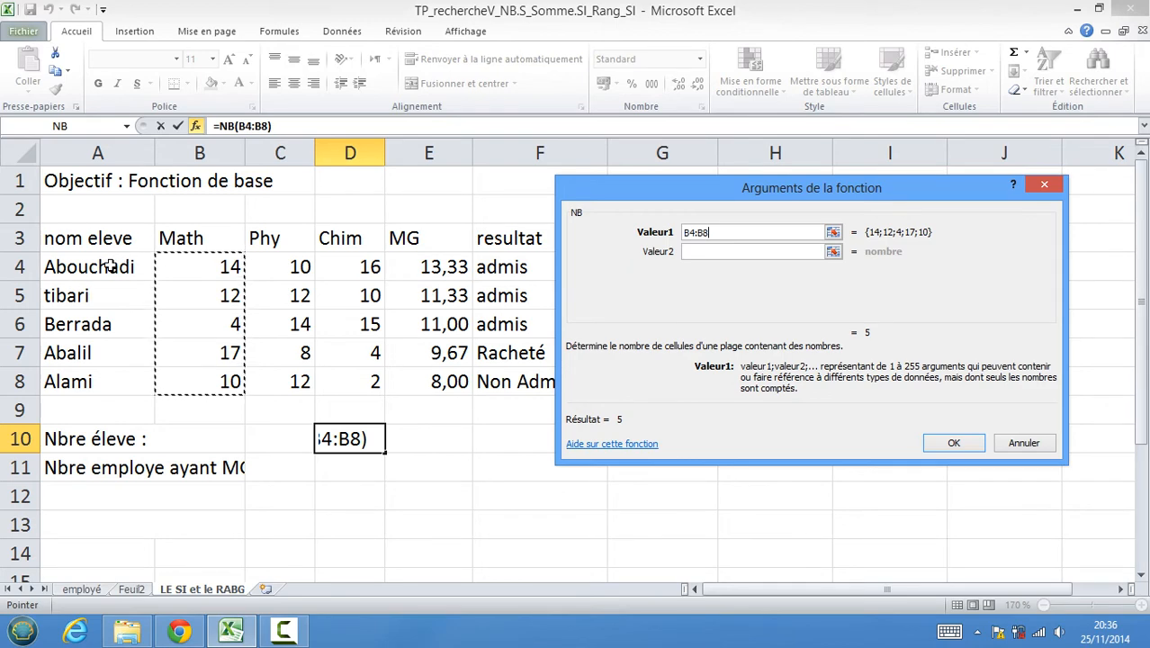
pyautogui.moveTo(108, 266); pyautogui.dragTo(102, 369)
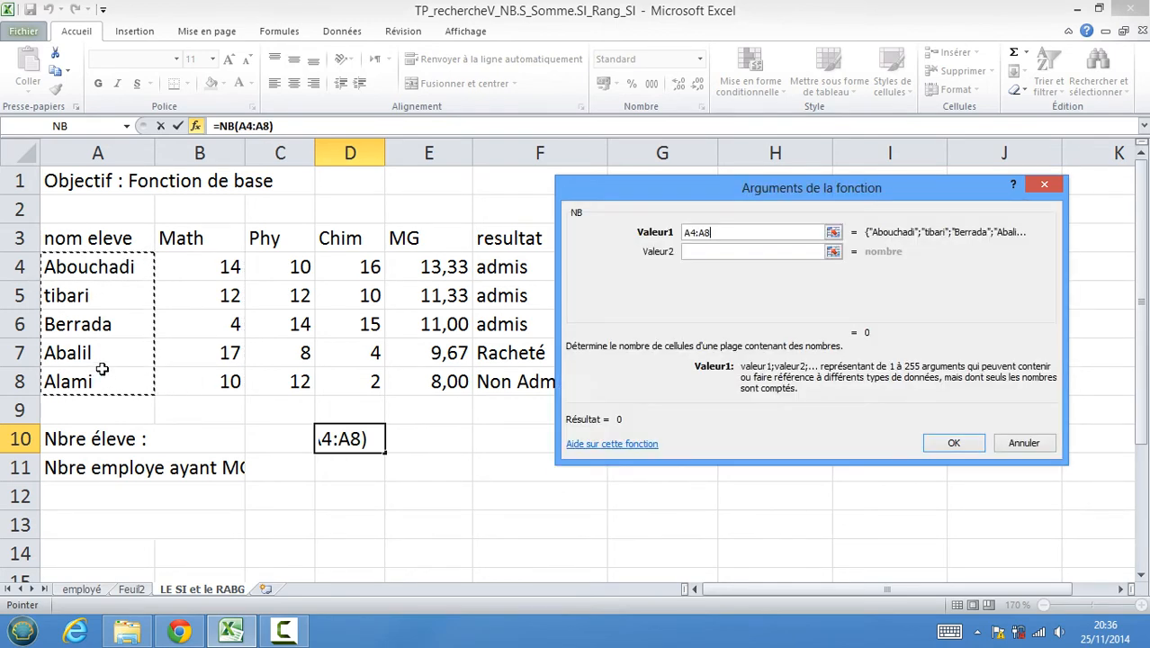
pyautogui.click(956, 443)
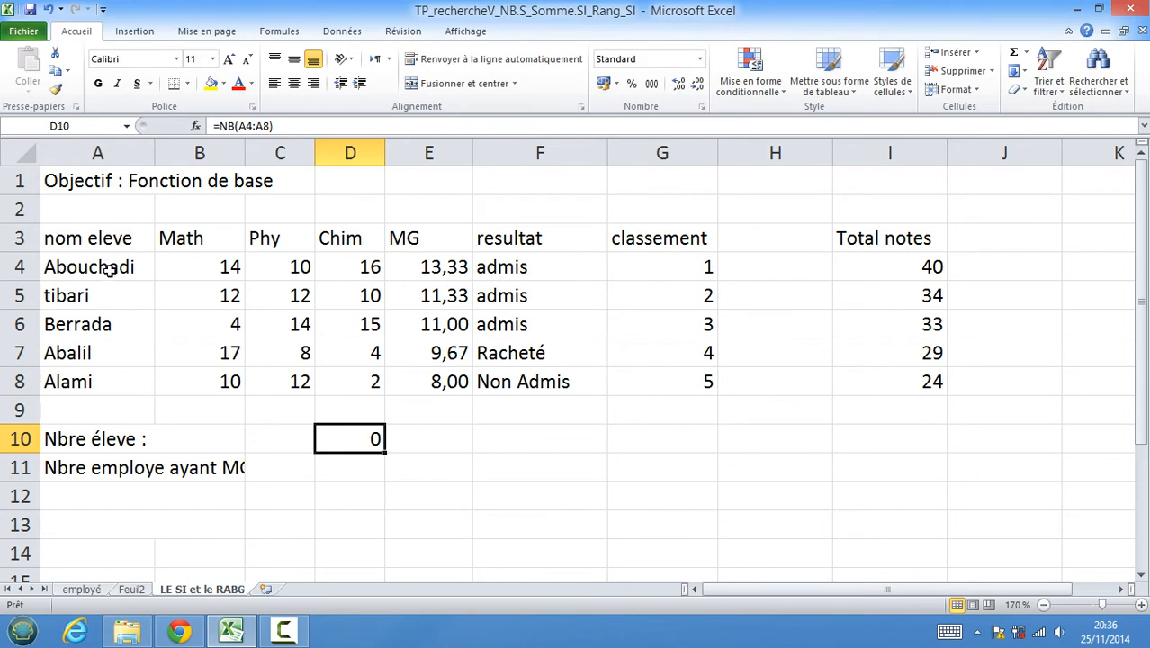
# Inspect the NB formula and its referenced range in D10.
pyautogui.doubleClick(348, 439)
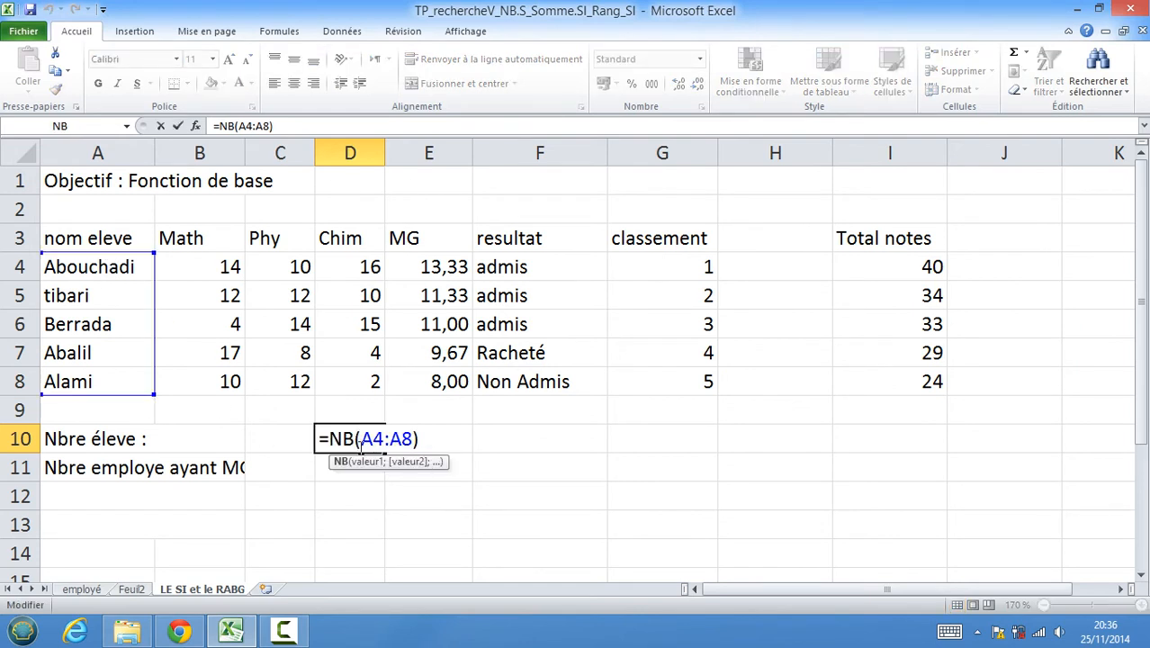
pyautogui.press('Escape')
pyautogui.doubleClick(346, 443)
pyautogui.moveTo(364, 439); pyautogui.dragTo(413, 438)
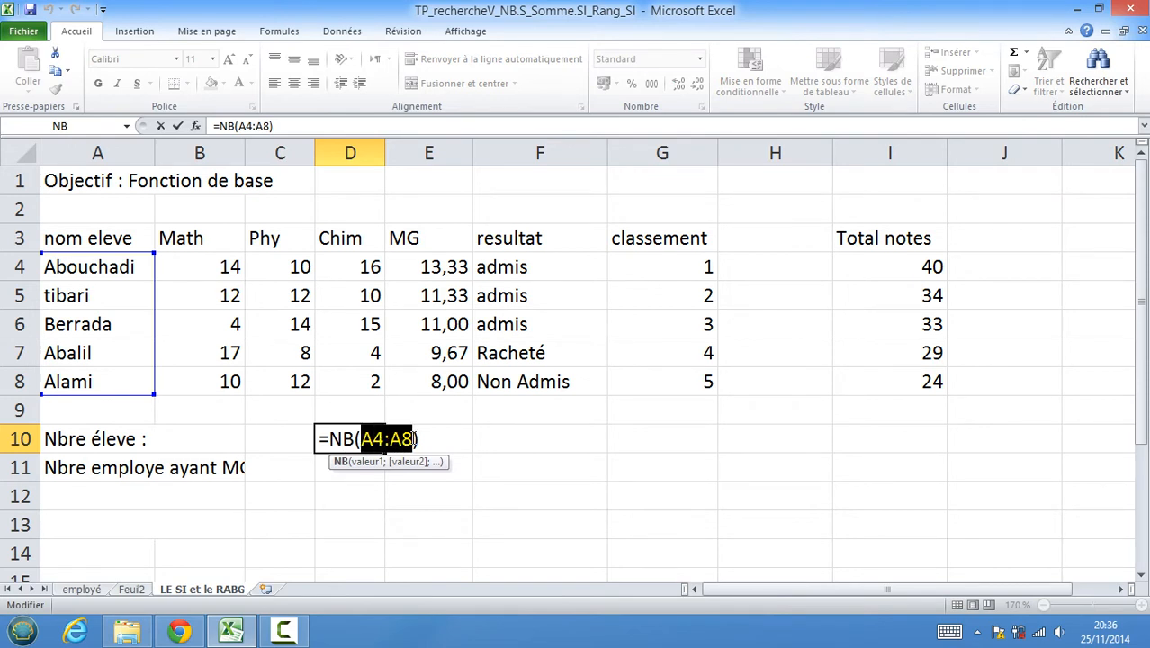
pyautogui.press('Escape')
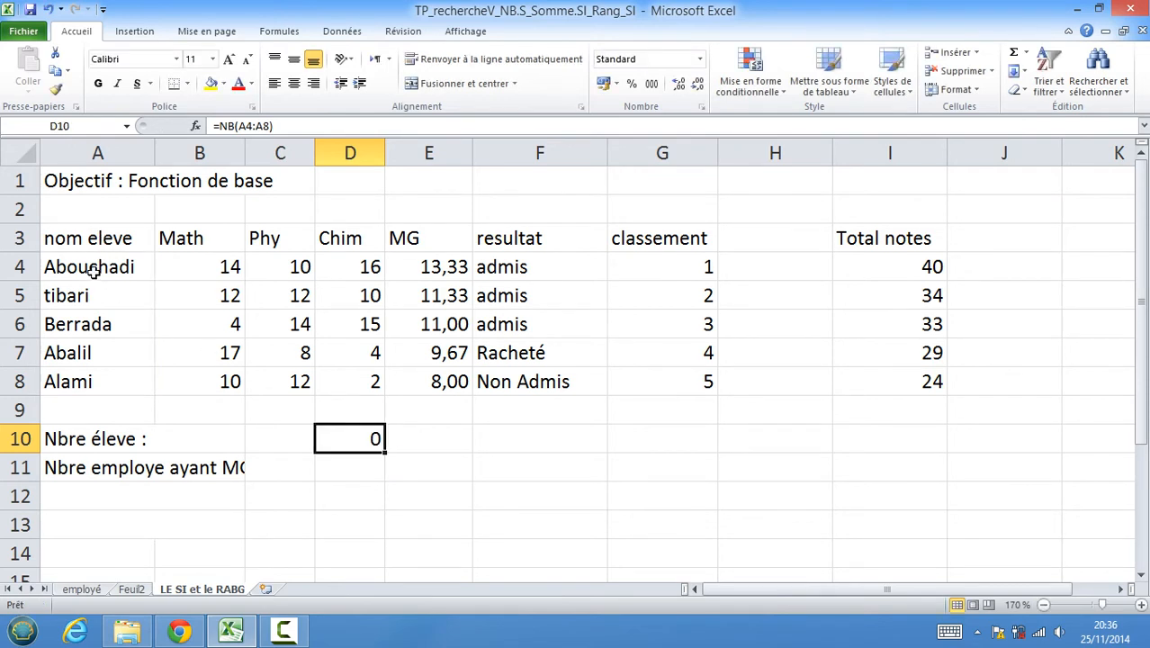
# Insert a new empty column before the student names column.
pyautogui.moveTo(95, 268); pyautogui.dragTo(85, 374)
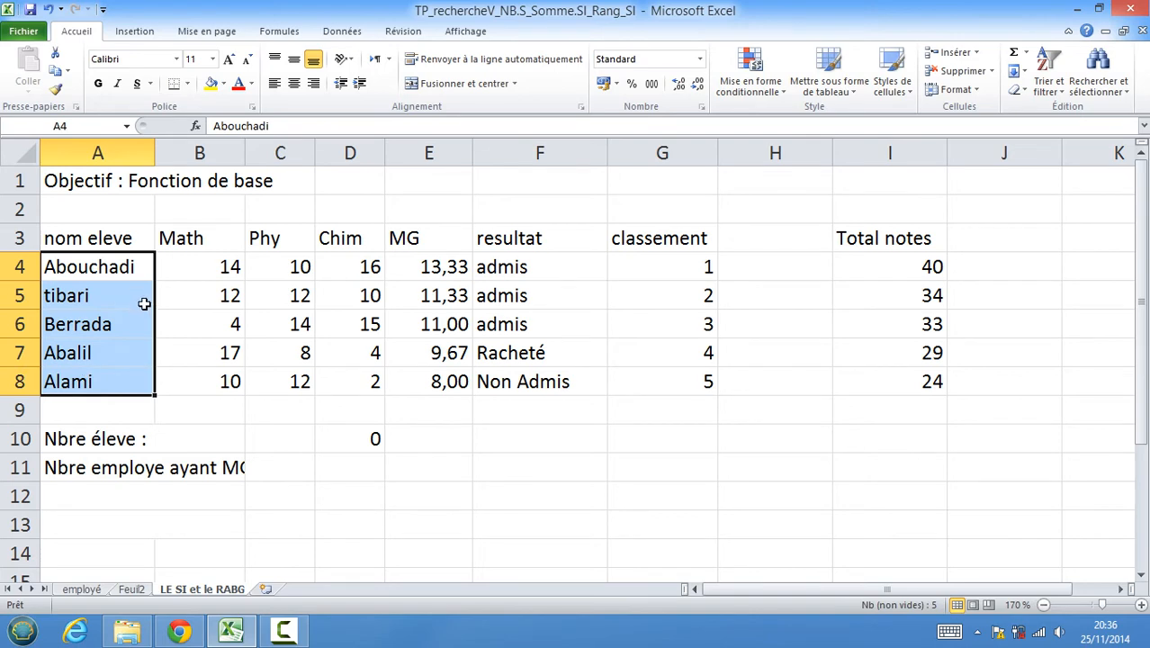
pyautogui.click(90, 155)
pyautogui.rightClick(91, 158)
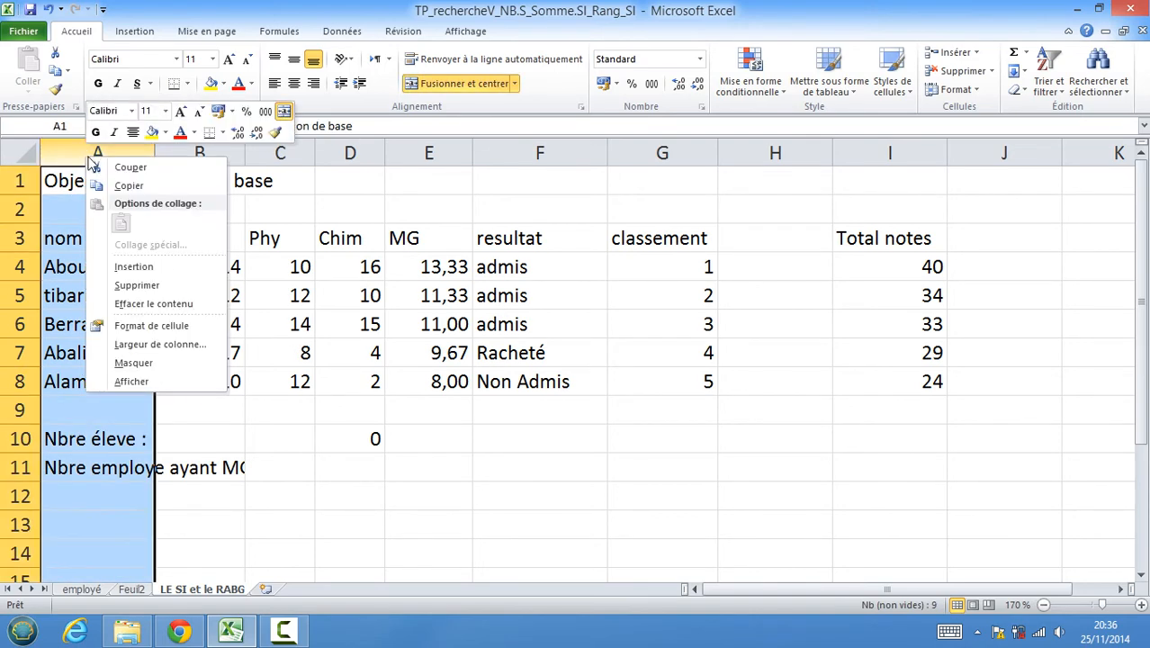
pyautogui.click(135, 266)
# Add the header Num el in cell A3.
pyautogui.click(97, 237)
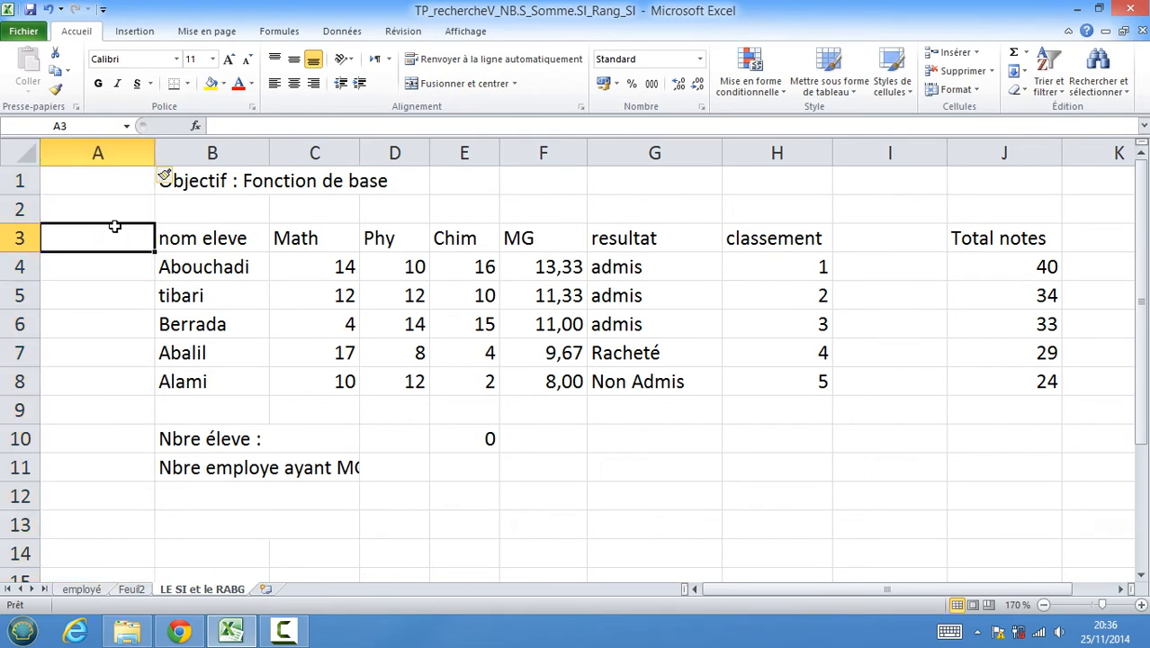
pyautogui.write('Num e')
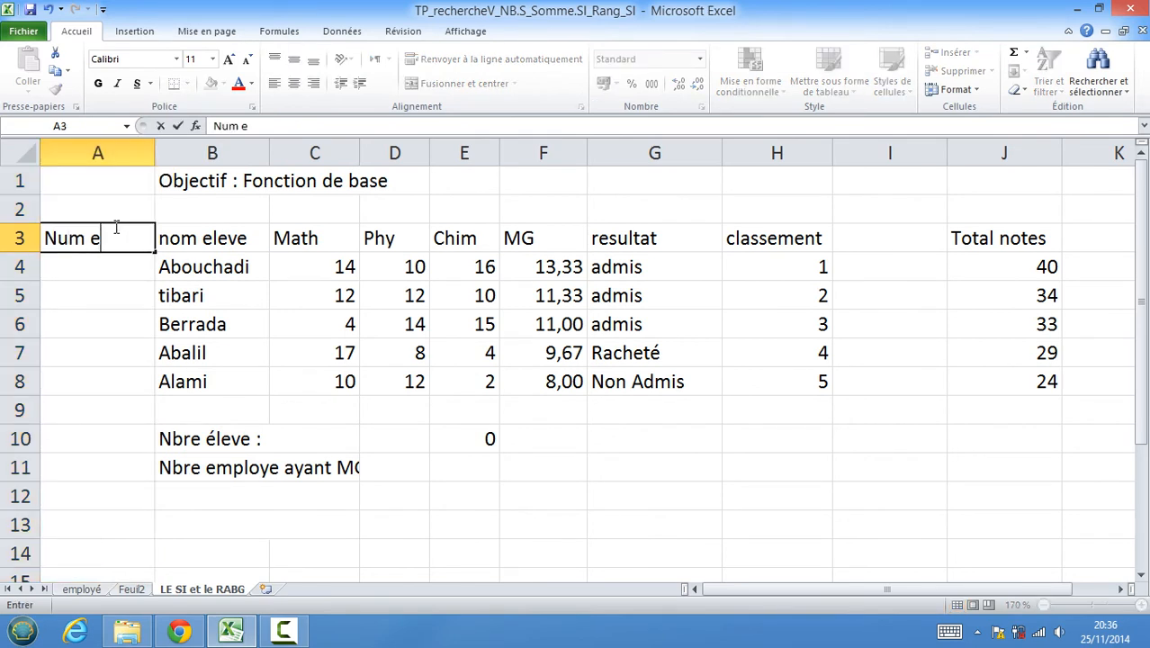
pyautogui.write('l')
pyautogui.press('Return')
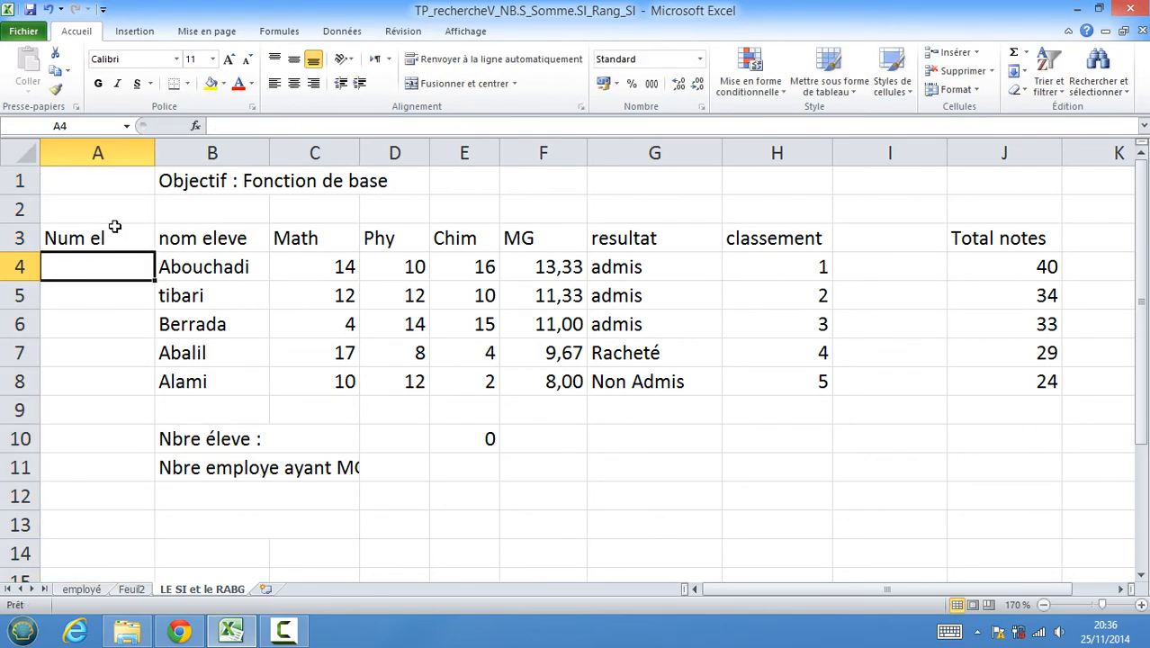
# Enter the student numbers 5, 4, 8, 6 and 21 in A4 to A8.
pyautogui.write('5')
pyautogui.press('Return')
pyautogui.write('4')
pyautogui.press('Return')
pyautogui.write('8')
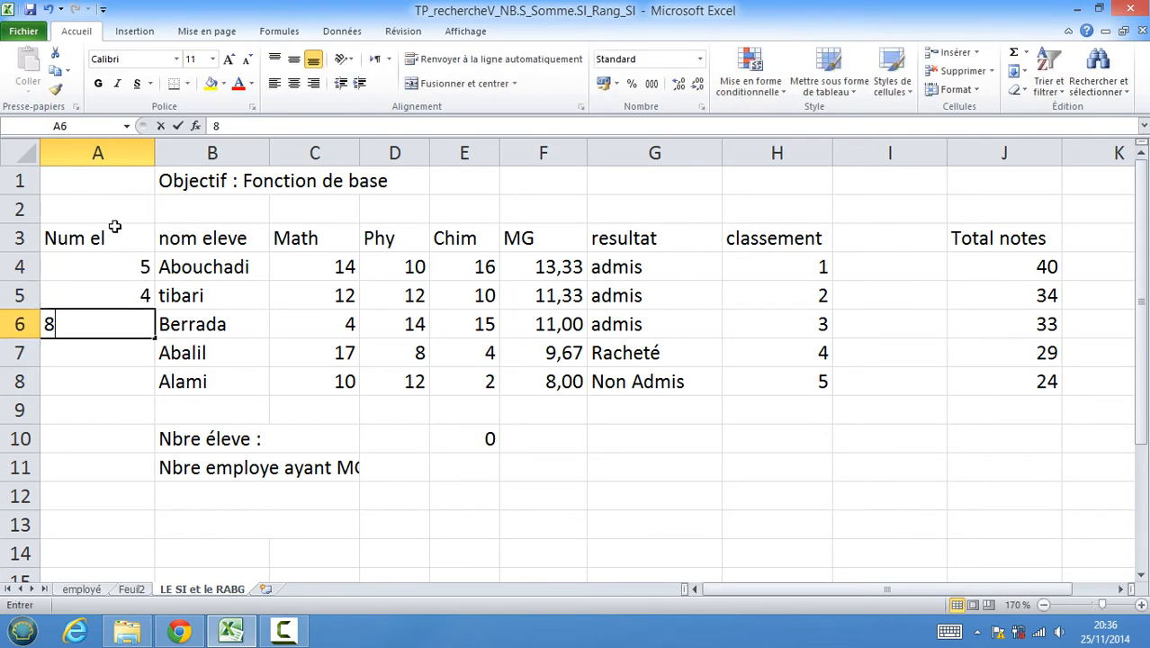
pyautogui.press('Return')
pyautogui.write('65')
pyautogui.press('BackSpace')
pyautogui.press('Return')
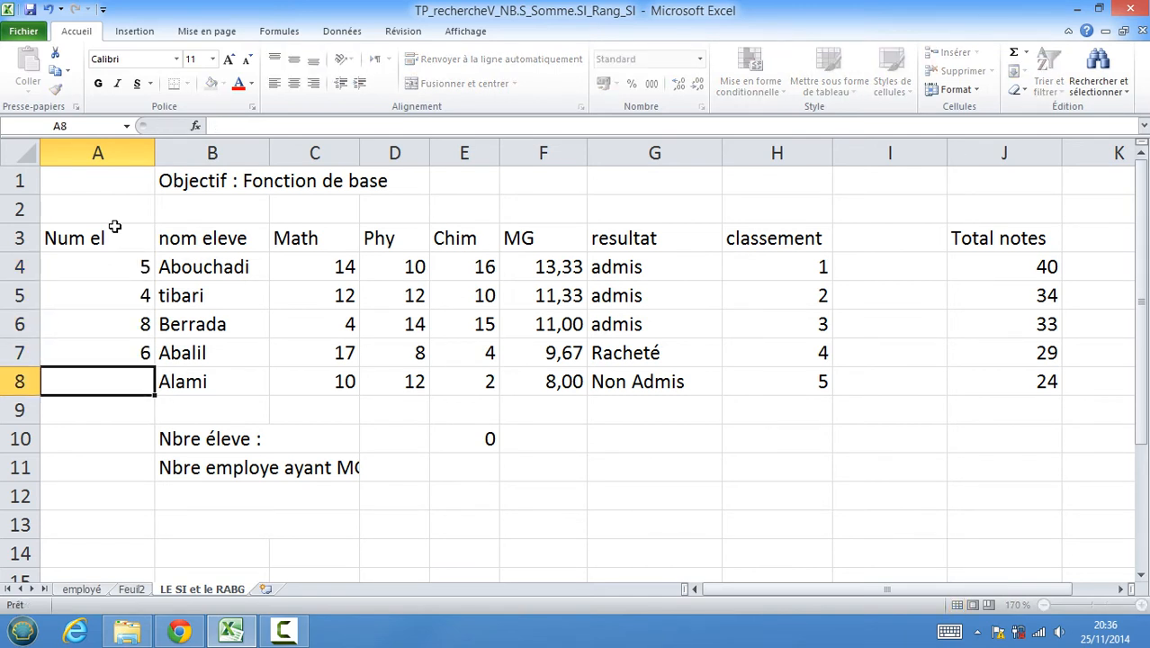
pyautogui.write('21')
pyautogui.press('Return')
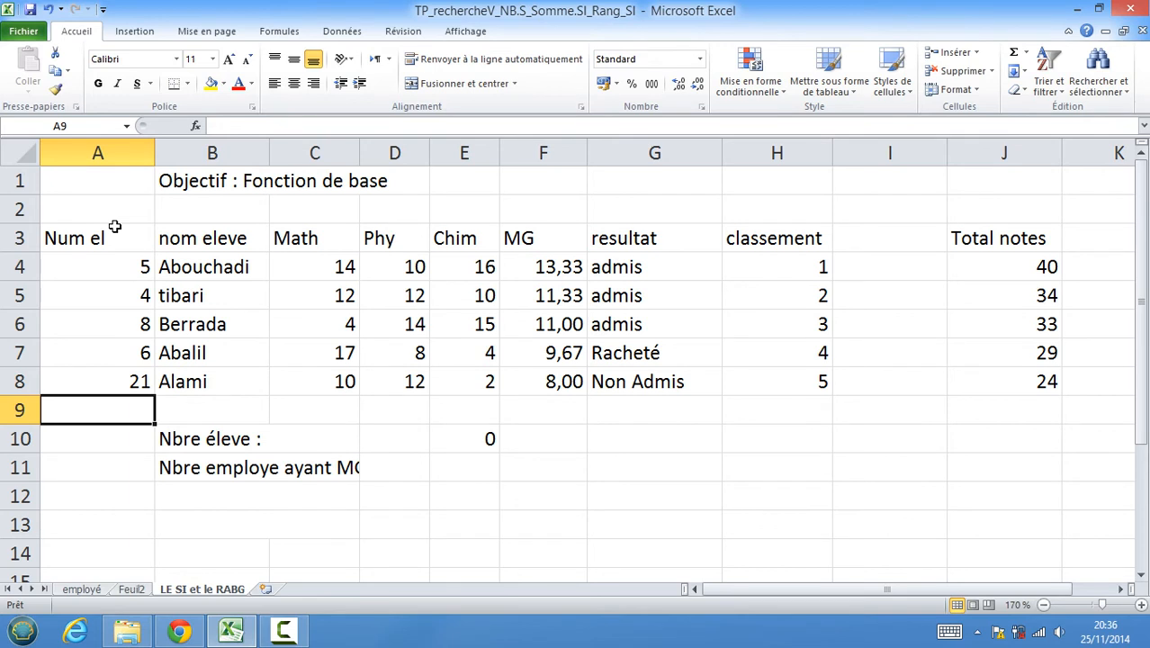
# Replace the count formula in E10 with an NB formula counting the student numbers in A4:A8.
pyautogui.click(477, 439)
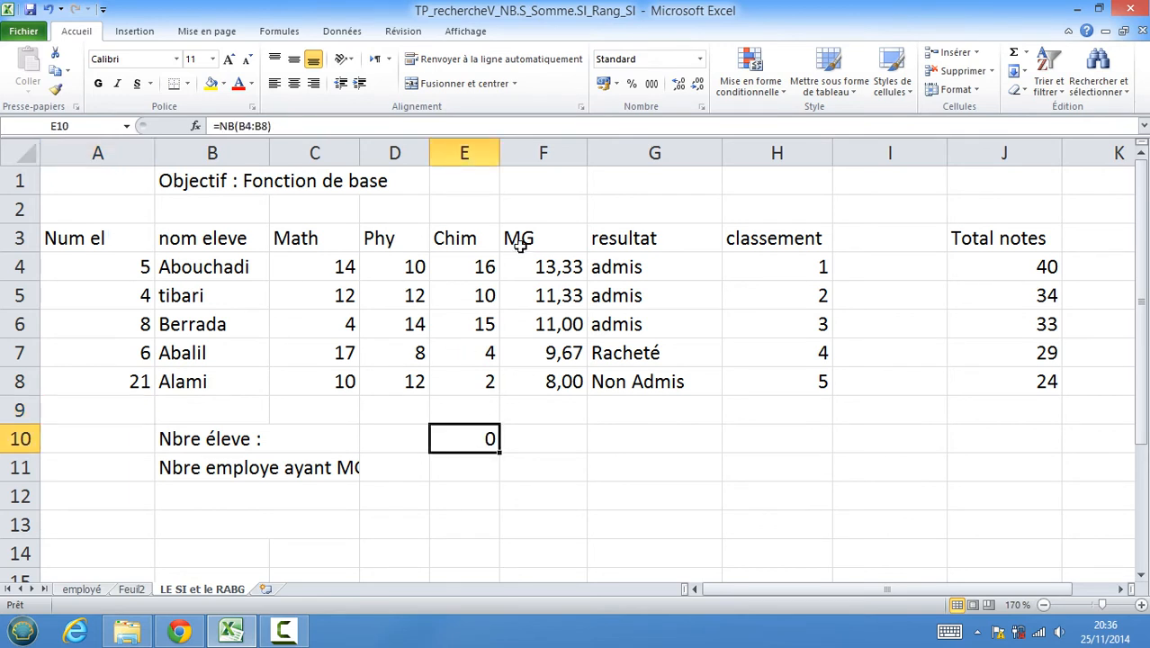
pyautogui.press('Delete')
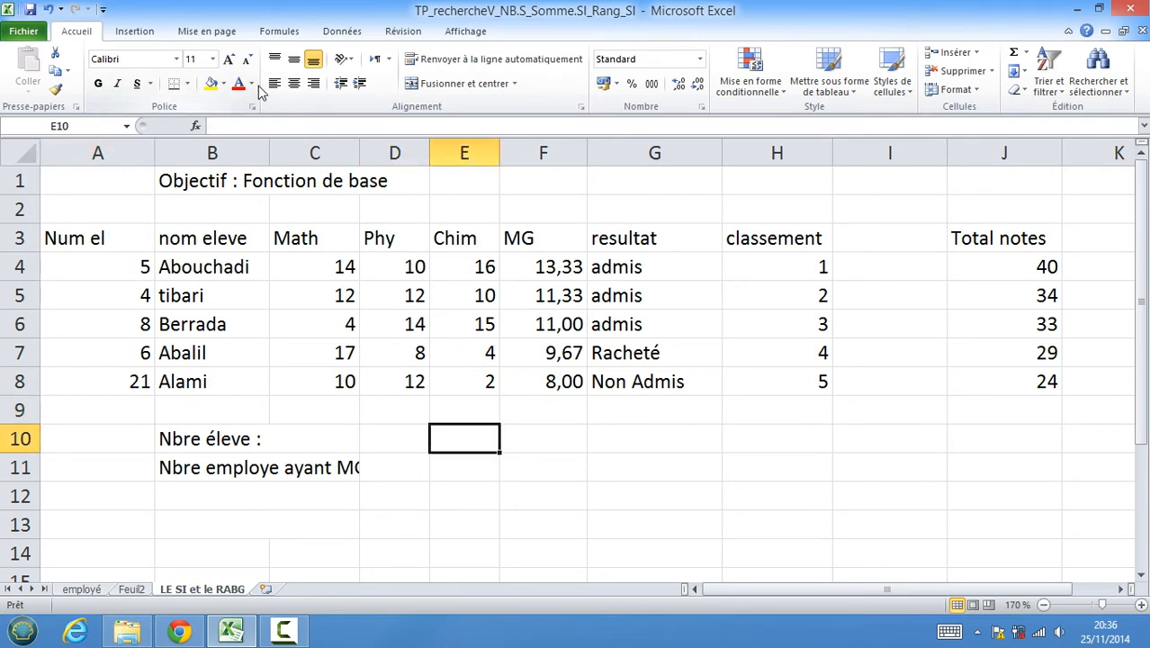
pyautogui.write('=')
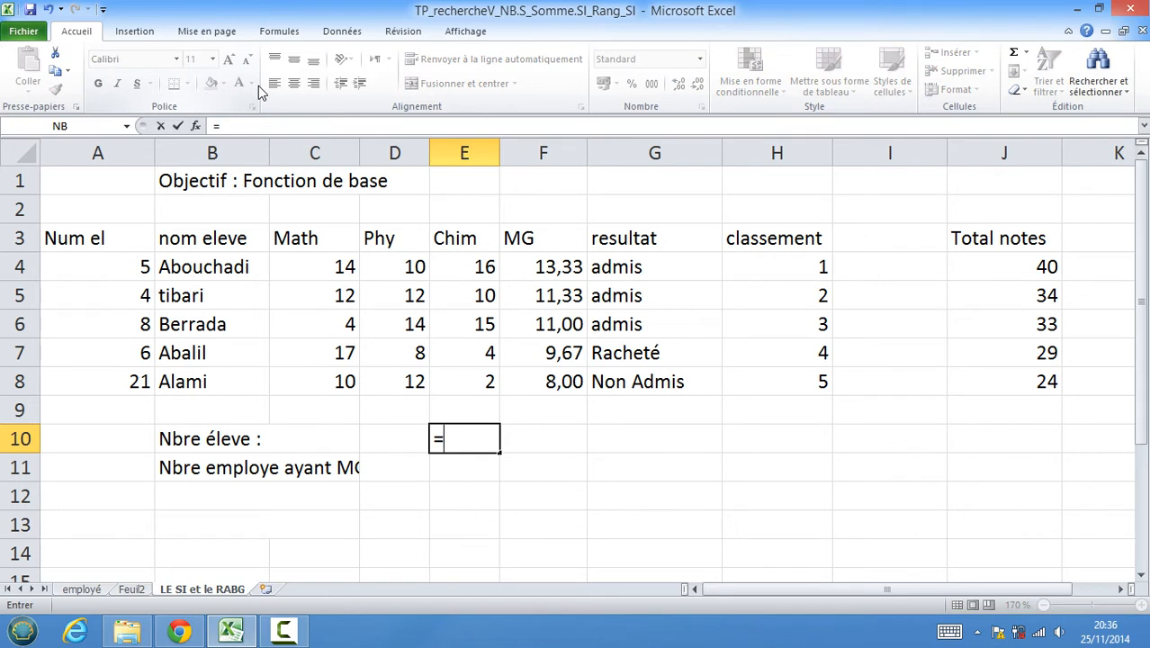
pyautogui.write('(nb')
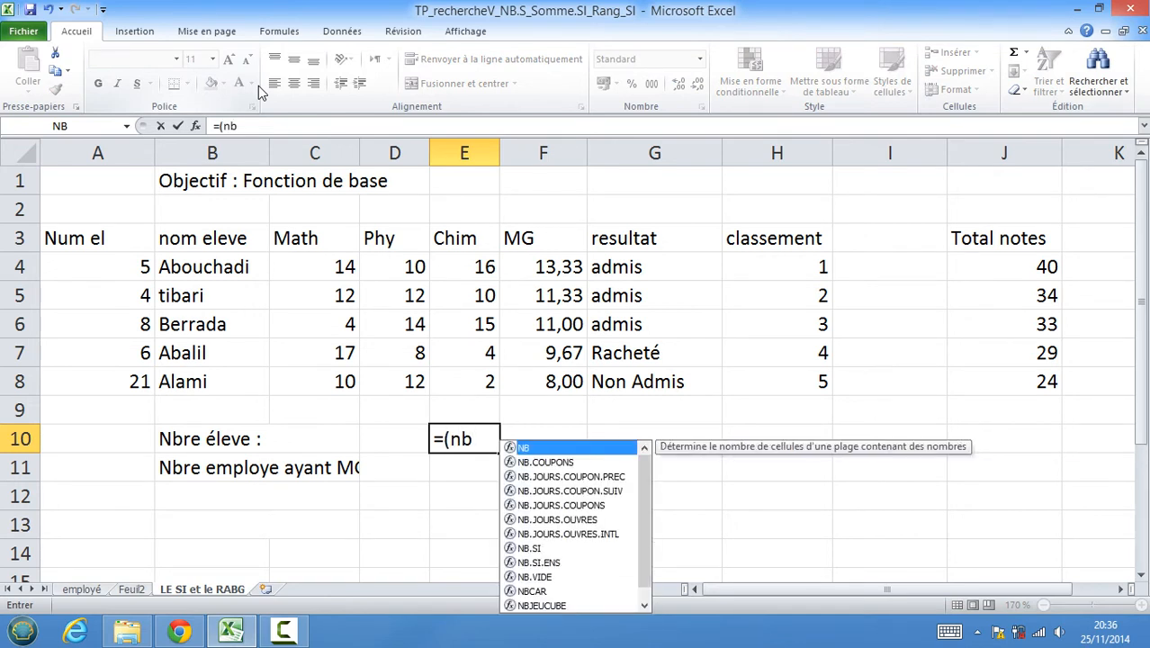
pyautogui.press('BackSpace')
pyautogui.press('BackSpace')
pyautogui.press('BackSpace')
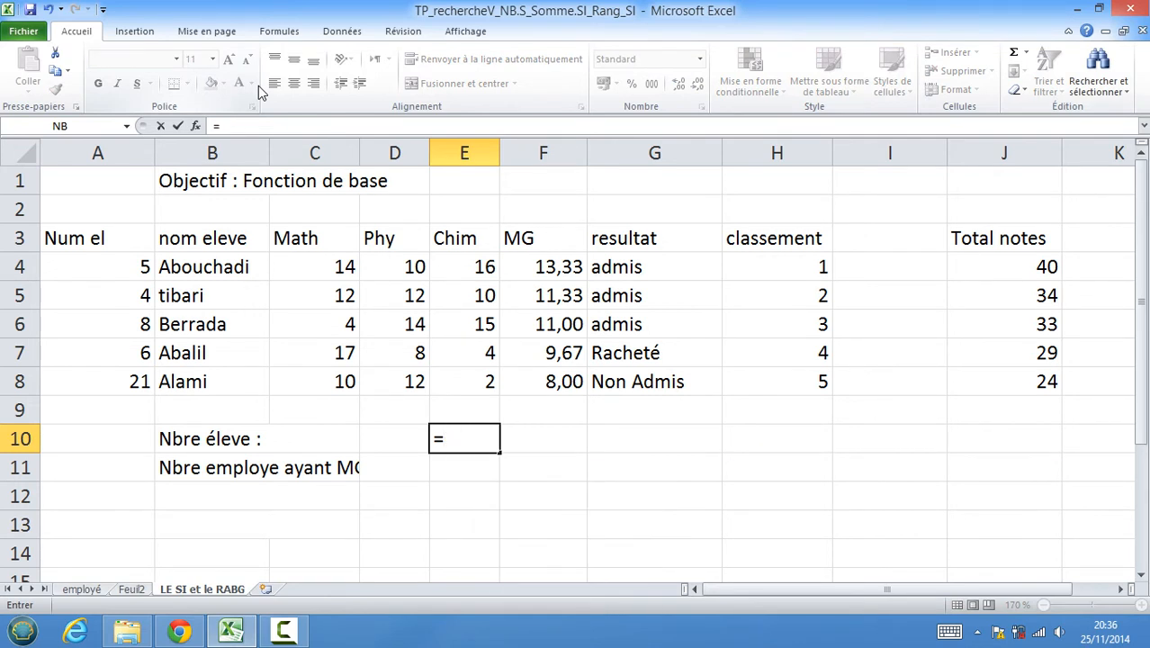
pyautogui.write('n')
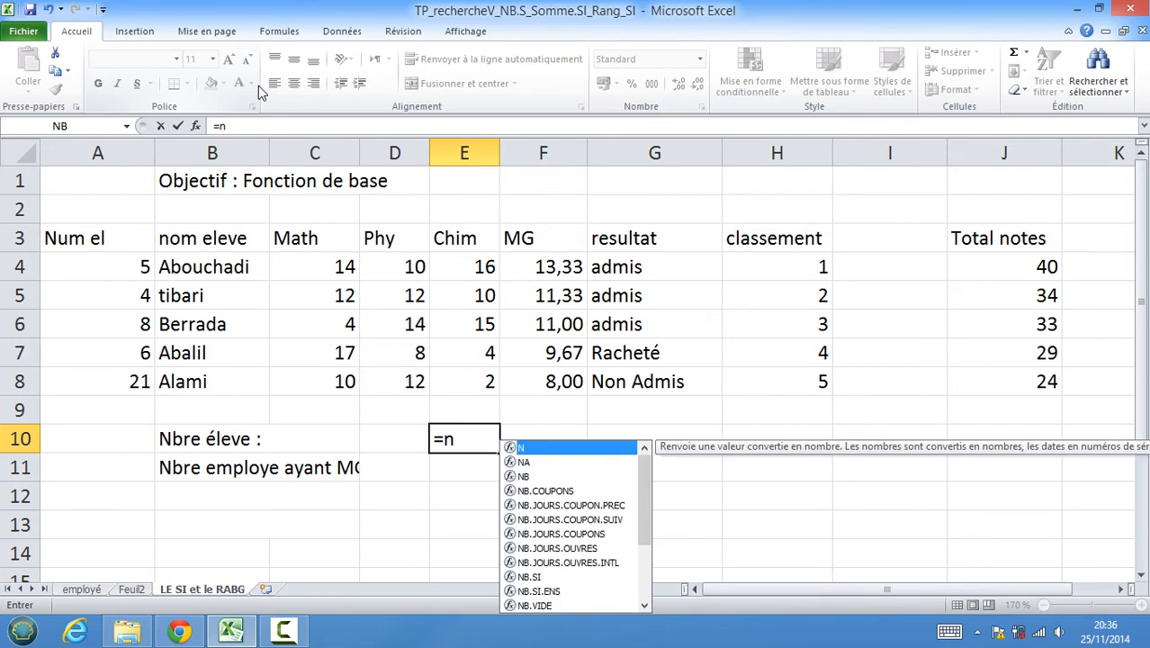
pyautogui.write('b')
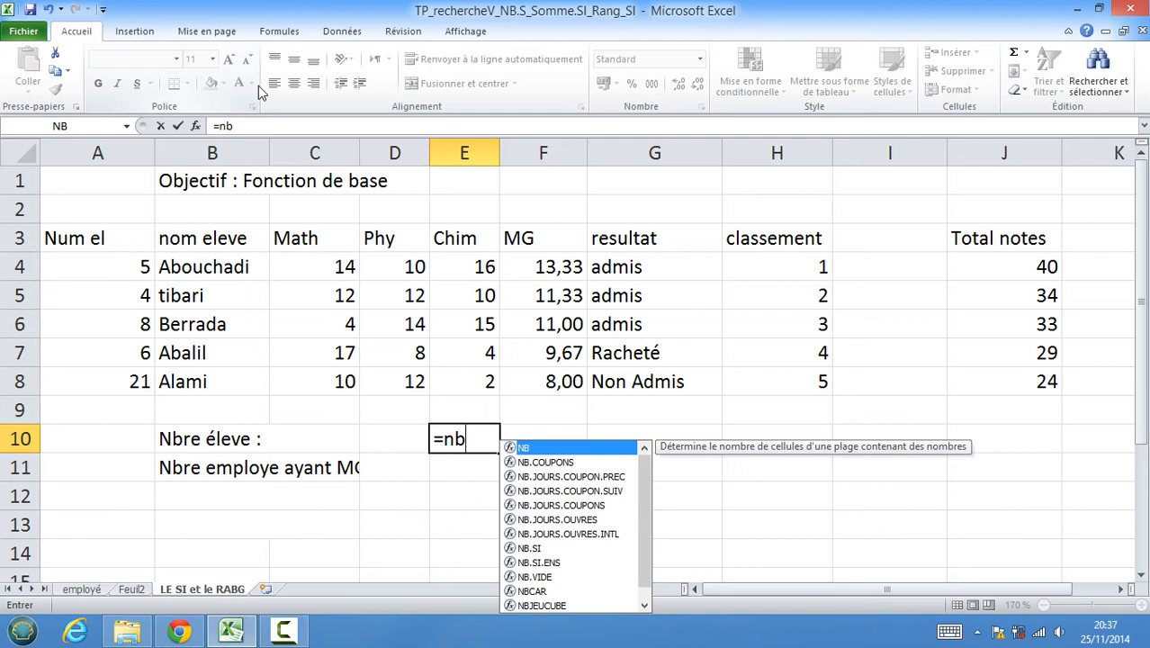
pyautogui.doubleClick(548, 450)
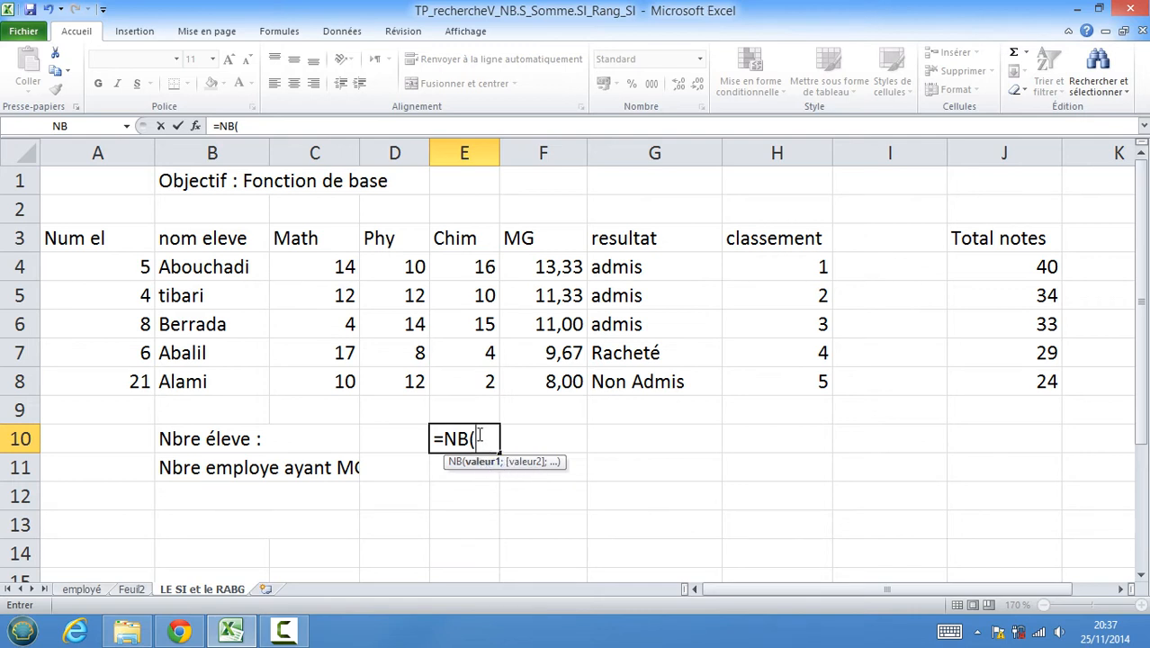
pyautogui.click(93, 268)
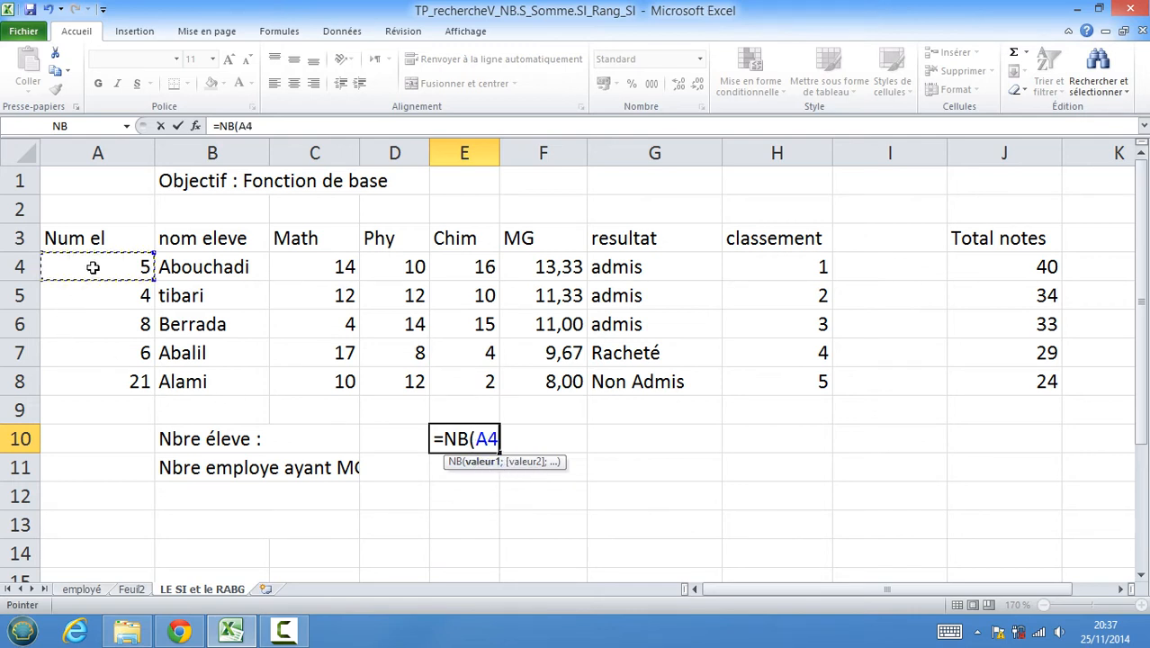
pyautogui.moveTo(93, 267); pyautogui.dragTo(93, 373)
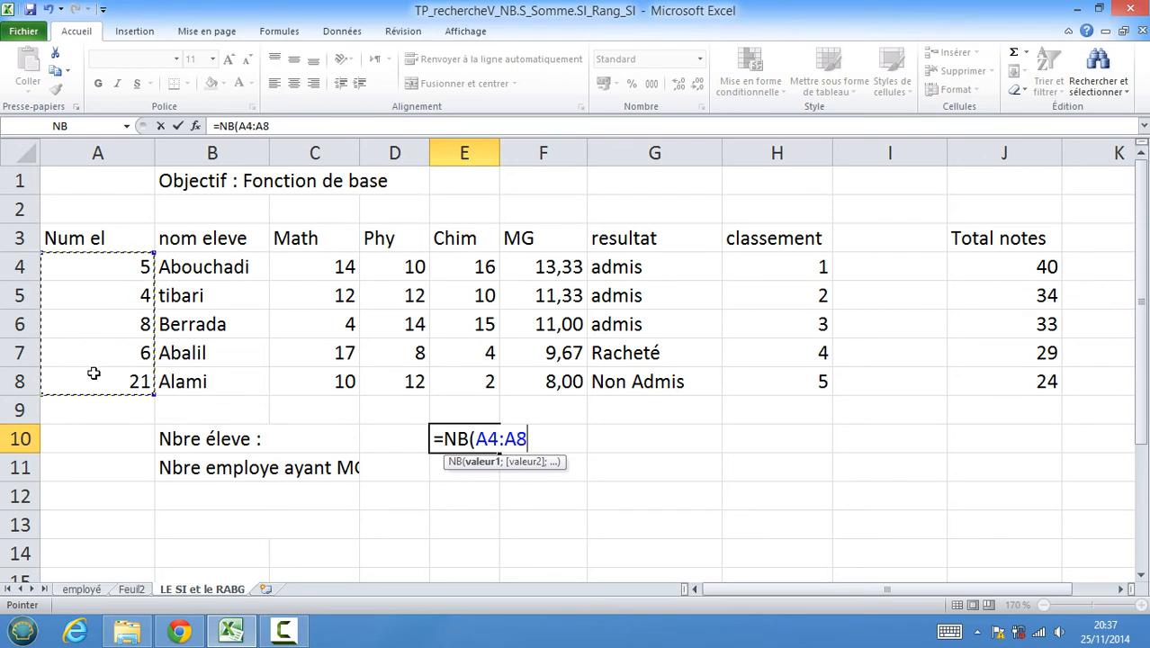
pyautogui.write(')')
pyautogui.press('Return')
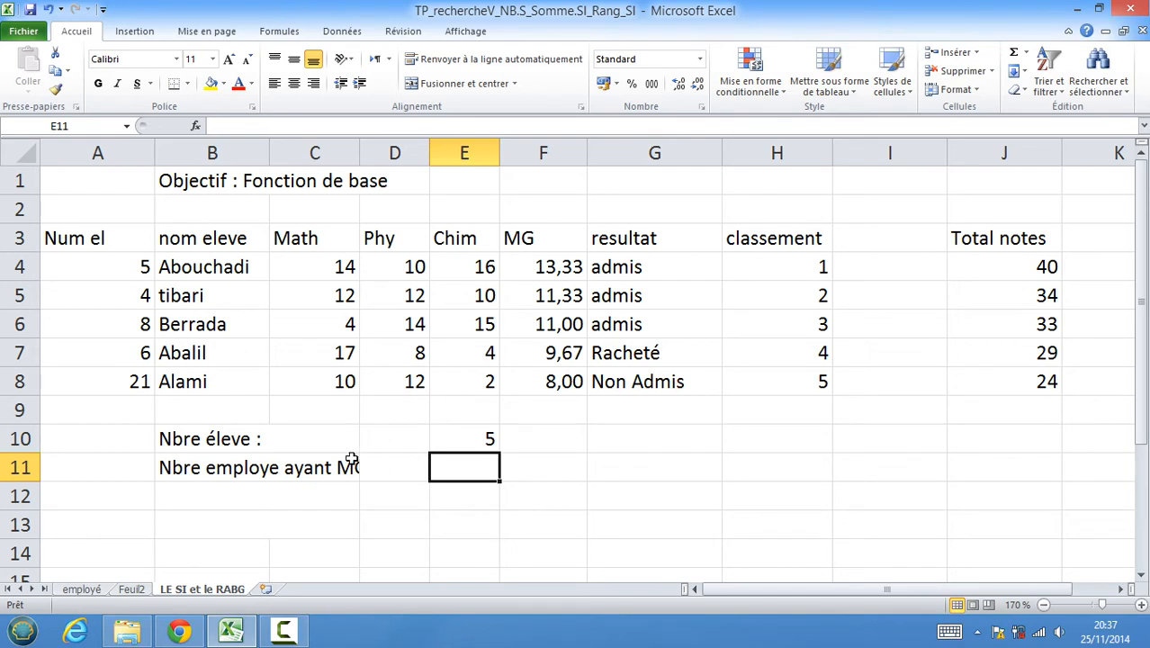
pyautogui.click(203, 476)
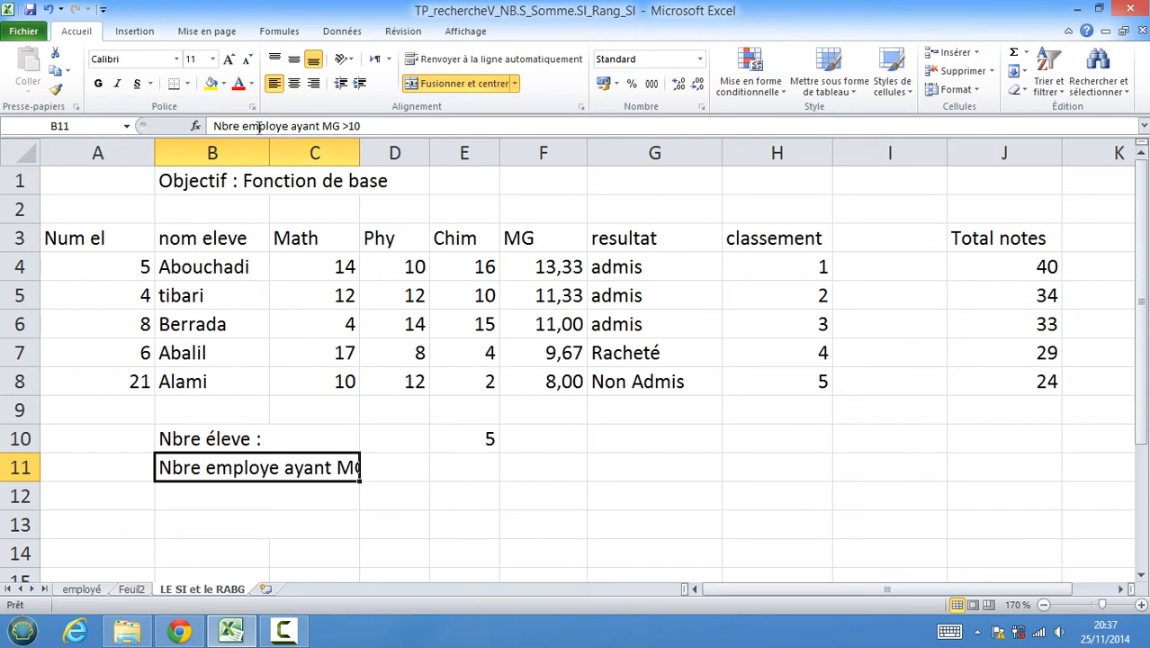
pyautogui.click(394, 469)
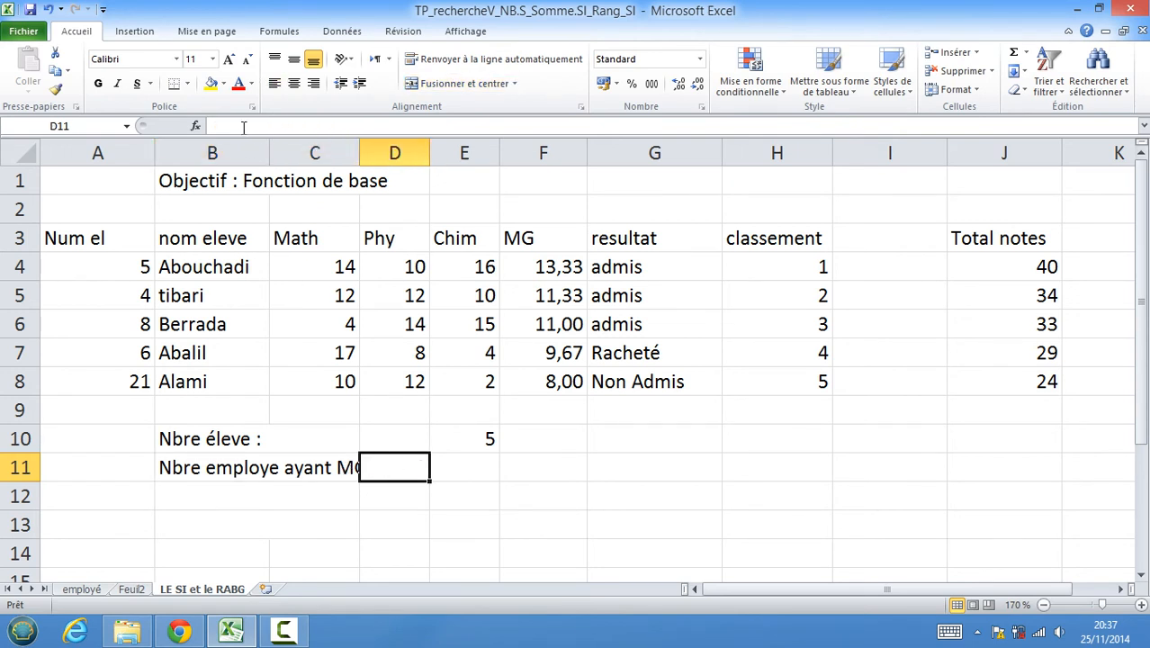
pyautogui.click(257, 469)
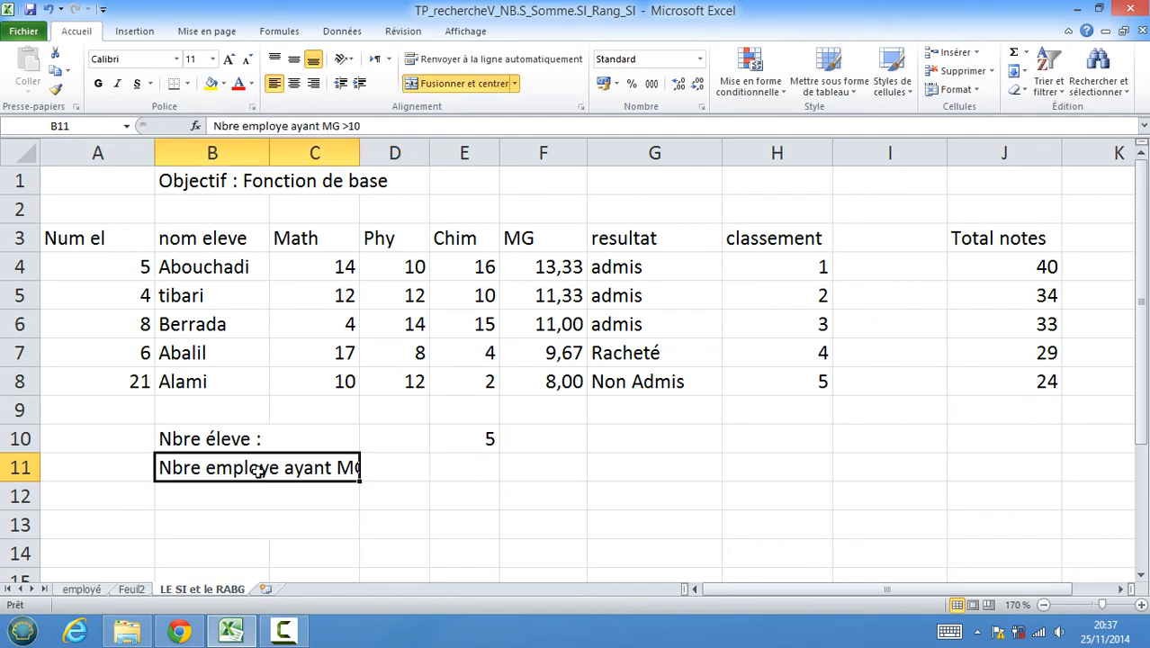
pyautogui.moveTo(356, 153); pyautogui.dragTo(415, 151)
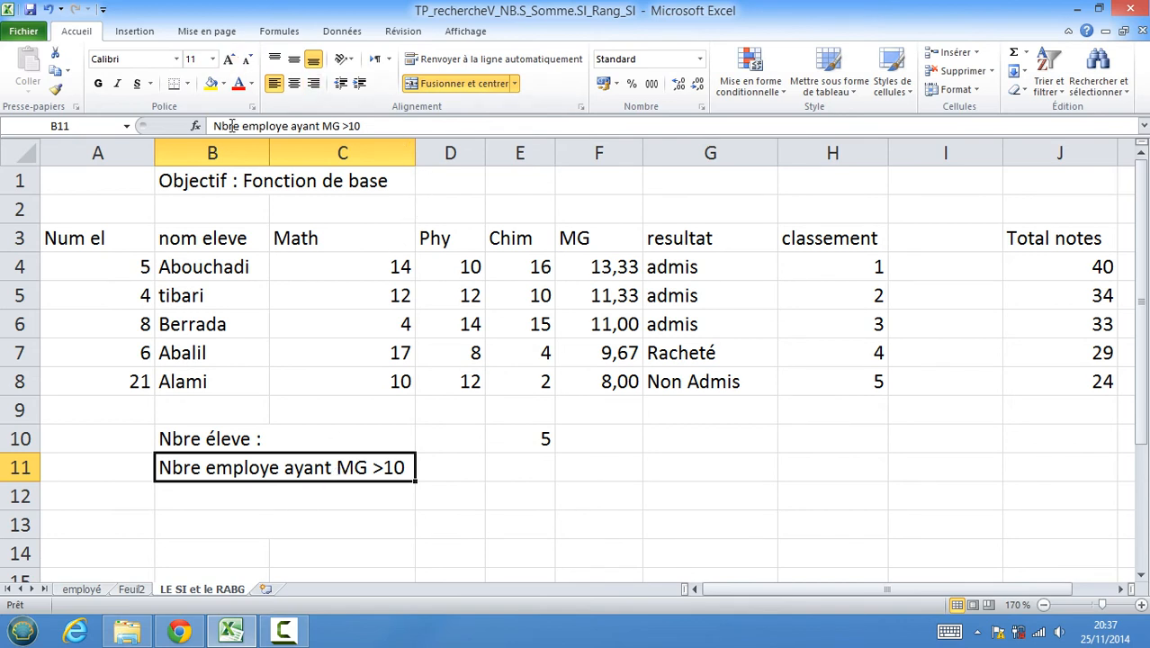
pyautogui.click(50, 10)
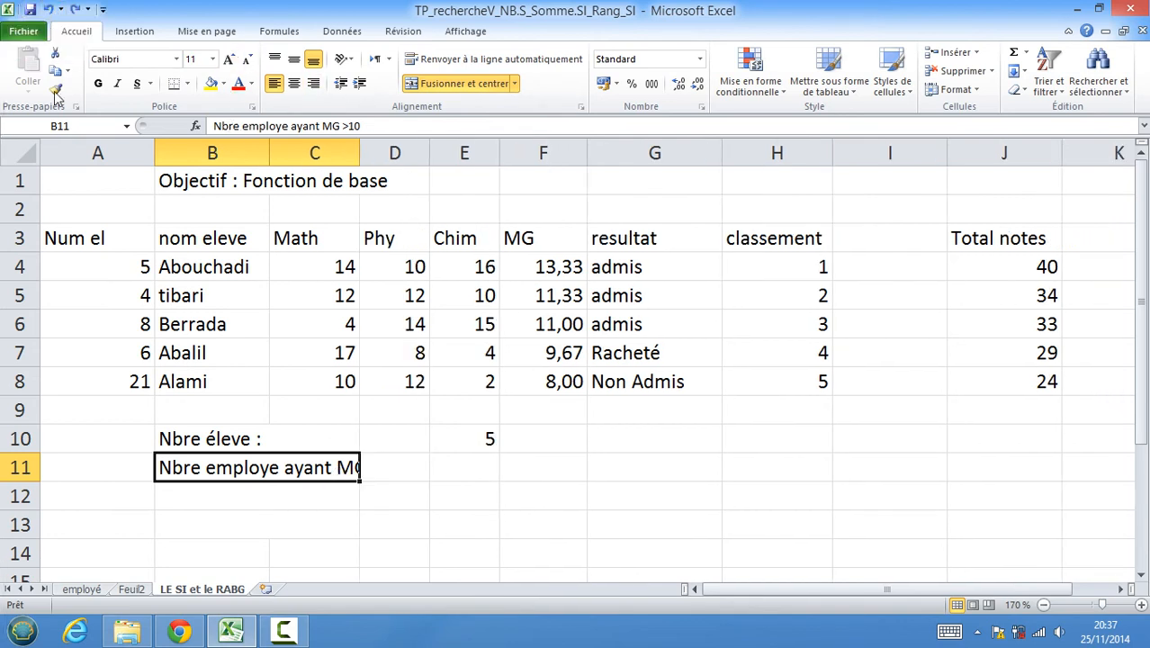
# Merge and center cells B11 to D11 holding the Nbre employe ayant MG >10 label.
pyautogui.moveTo(198, 467); pyautogui.dragTo(389, 467)
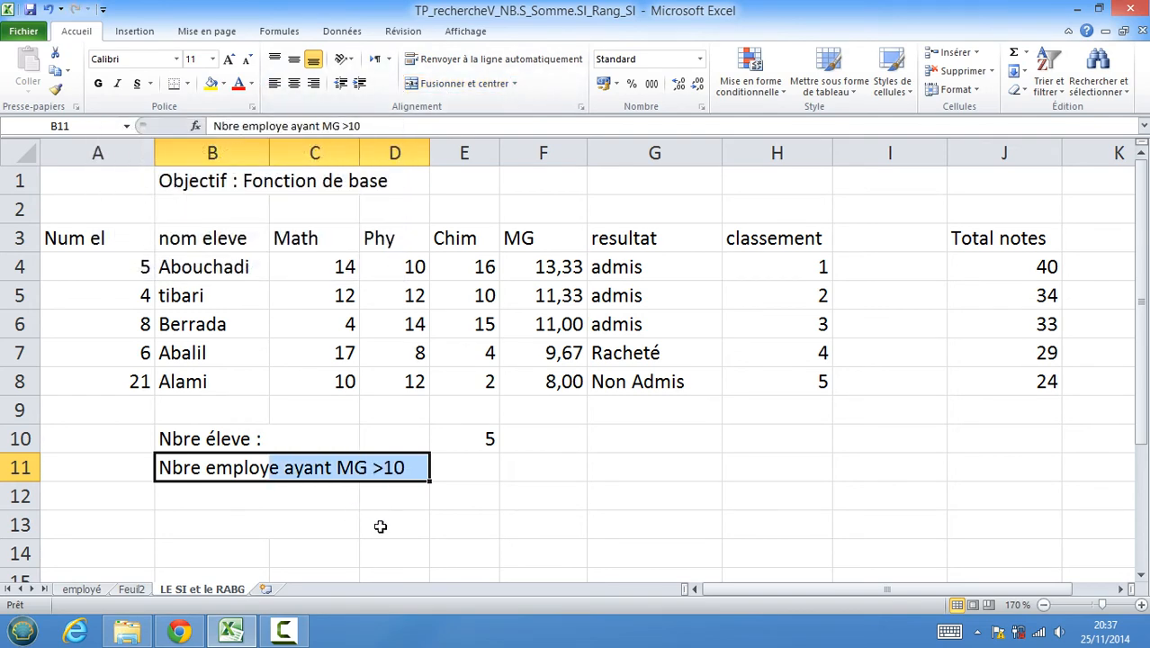
pyautogui.click(466, 564)
pyautogui.click(308, 474)
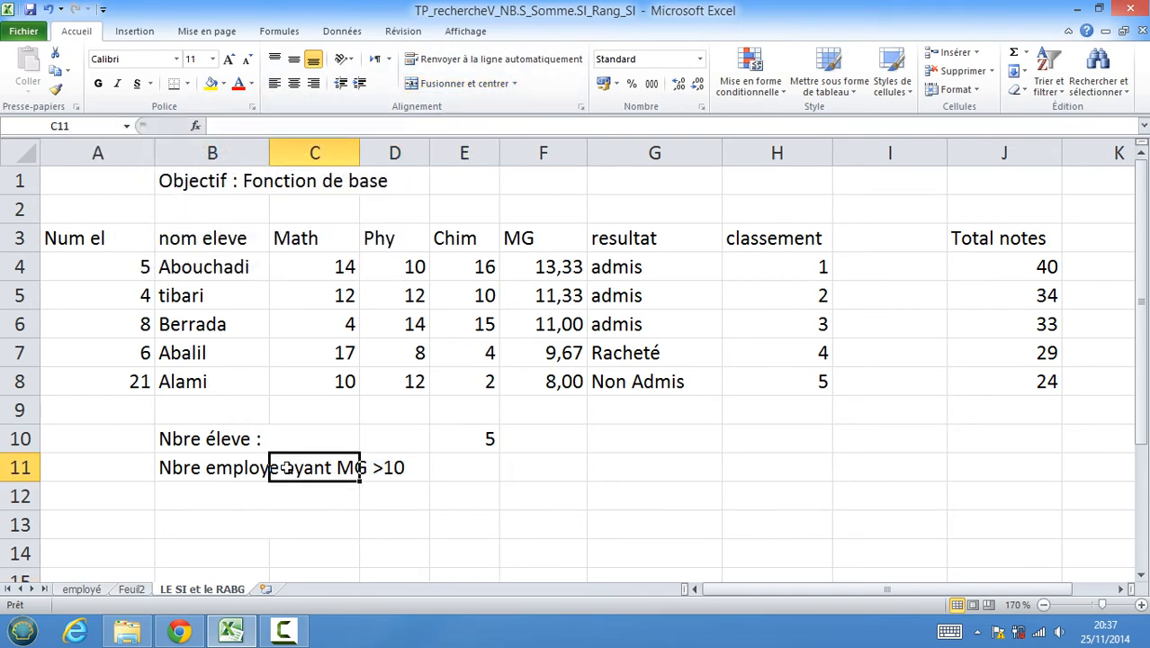
pyautogui.click(266, 467)
pyautogui.moveTo(184, 468); pyautogui.dragTo(370, 466)
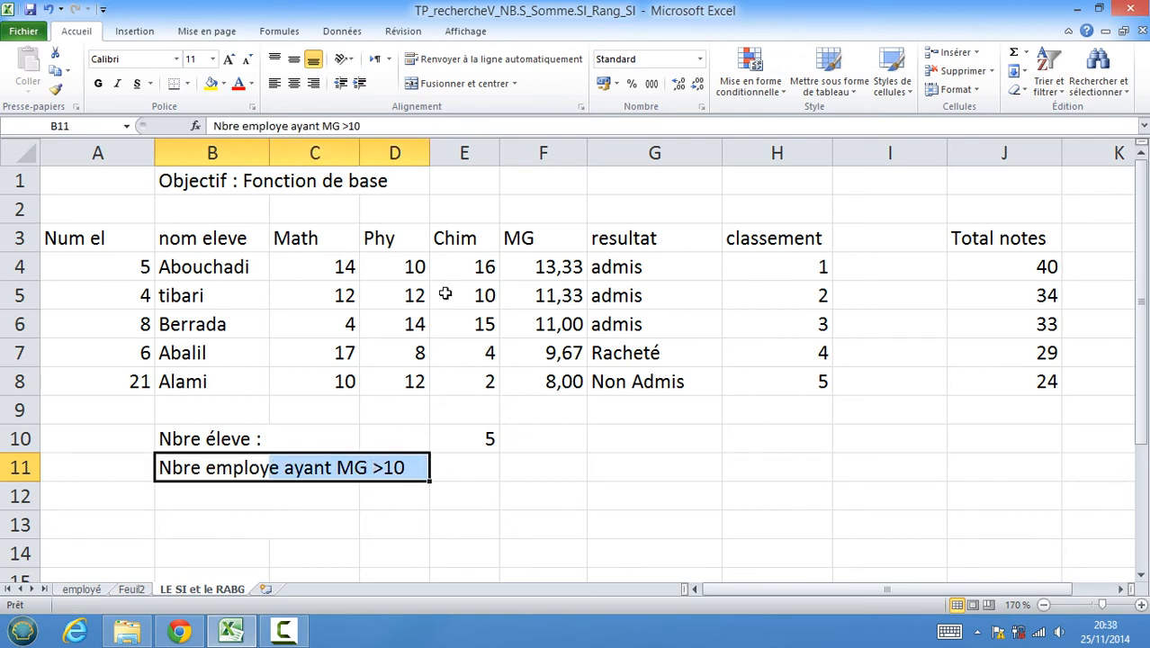
pyautogui.click(450, 83)
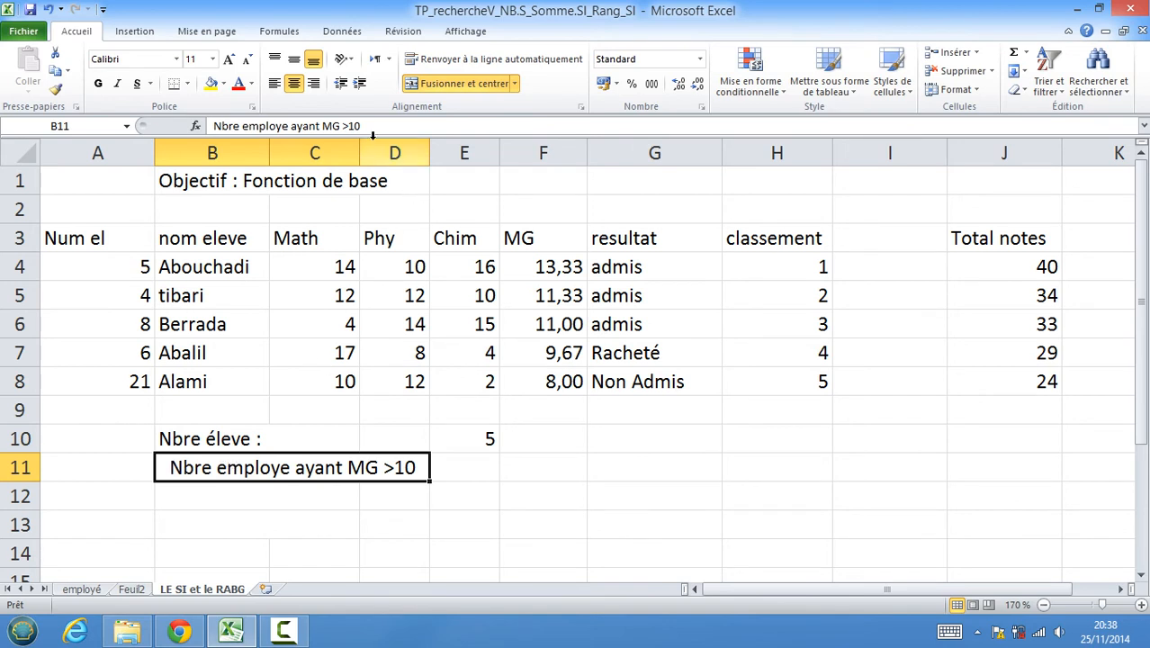
# Replace the word employe in the B11 label with éleve copied from the B10 label.
pyautogui.click(477, 472)
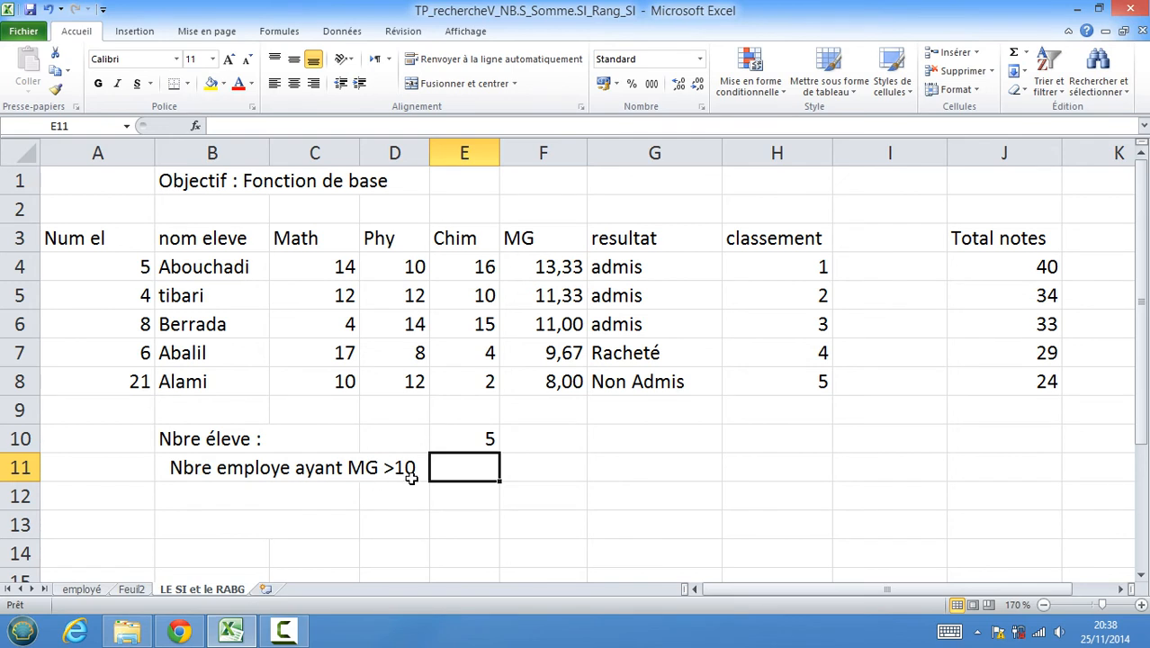
pyautogui.click(229, 469)
pyautogui.doubleClick(252, 467)
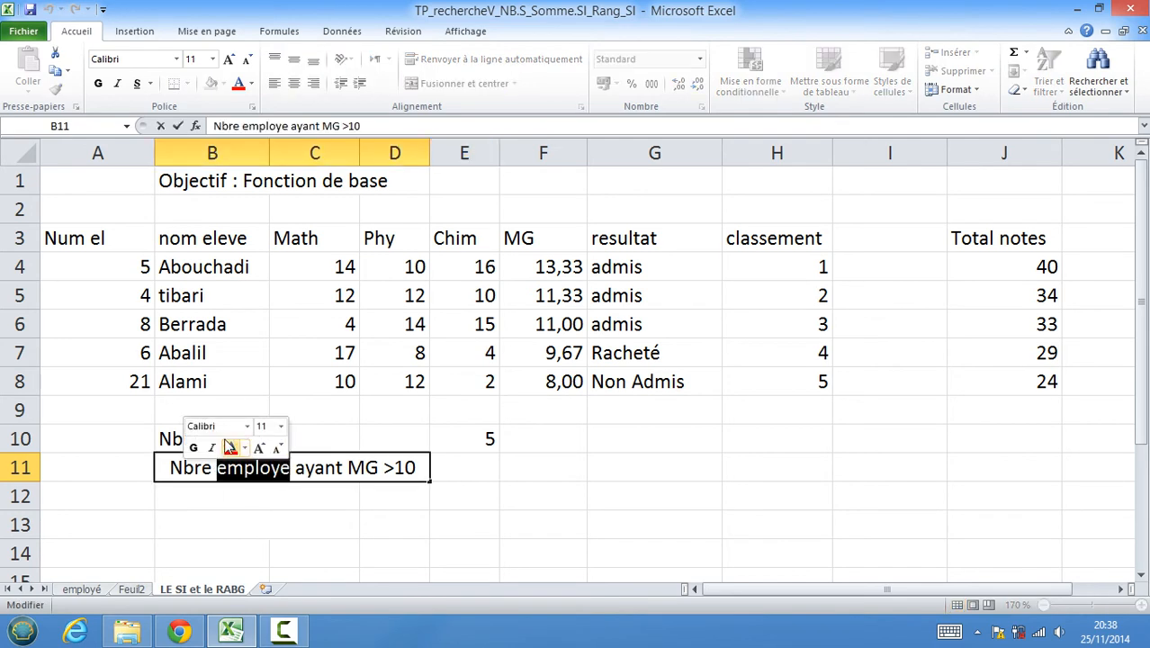
pyautogui.click(243, 553)
pyautogui.click(204, 439)
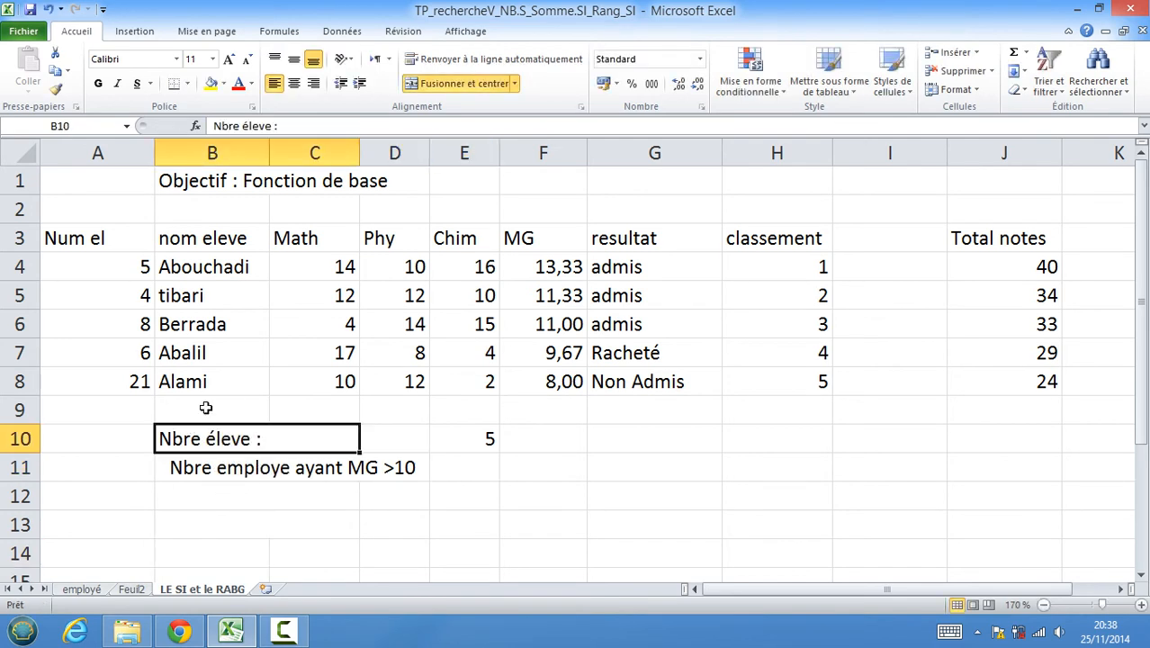
pyautogui.doubleClick(257, 126)
pyautogui.hotkey('ctrl', 'c')
pyautogui.rightClick(256, 126)
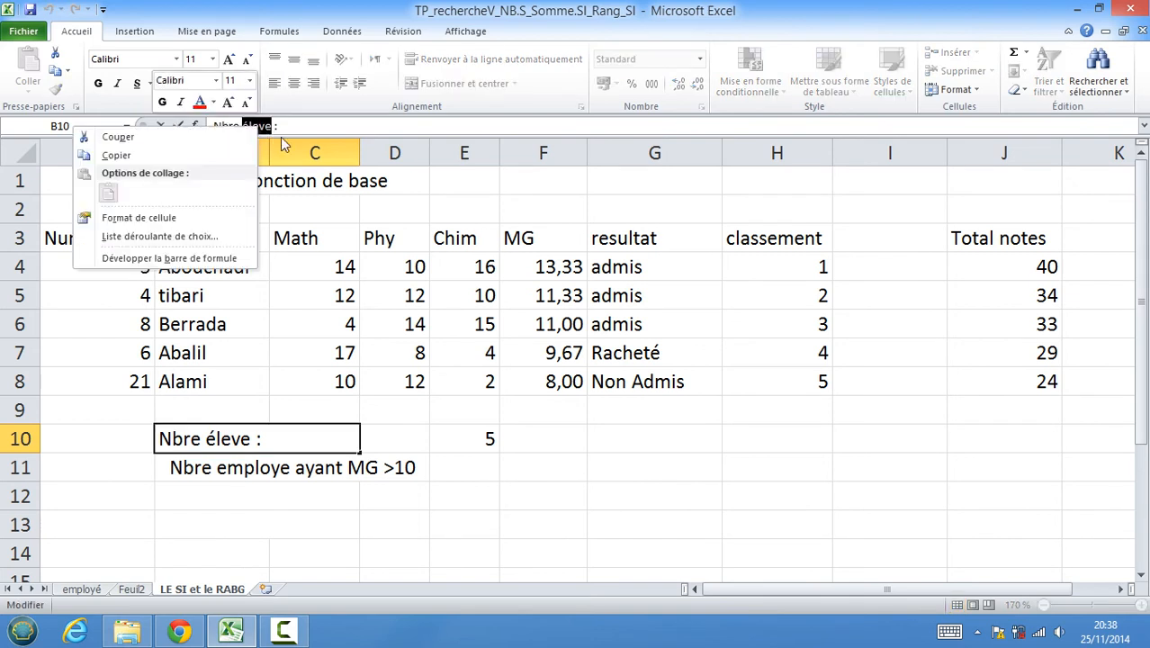
pyautogui.click(178, 159)
pyautogui.click(241, 468)
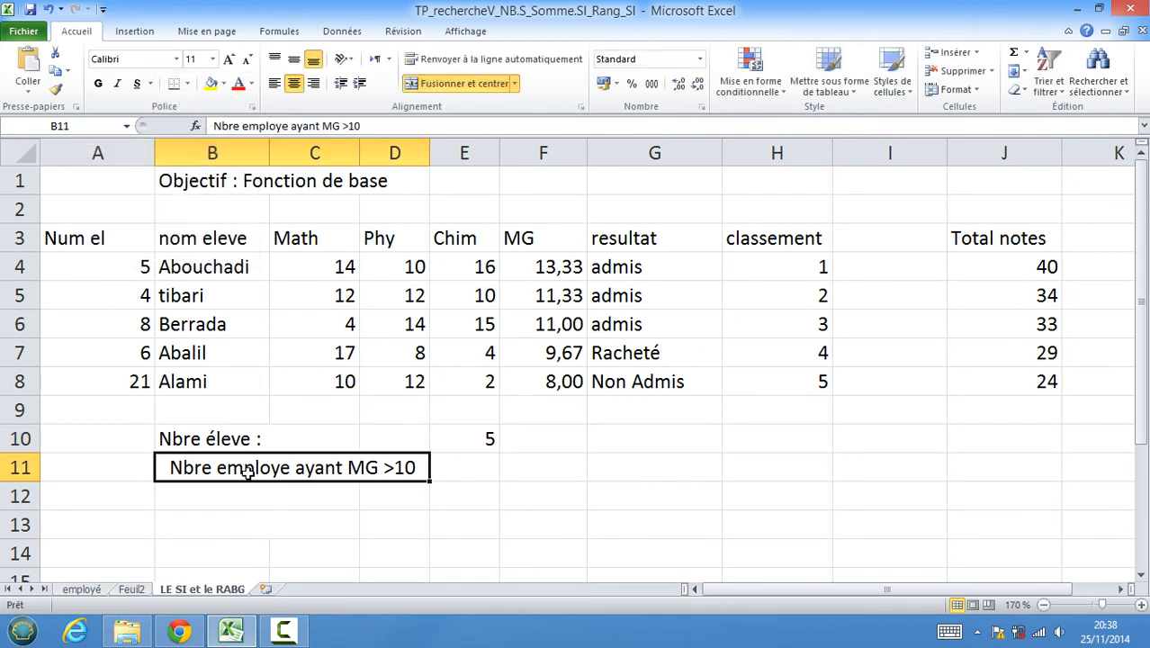
pyautogui.doubleClick(245, 470)
pyautogui.doubleClick(244, 470)
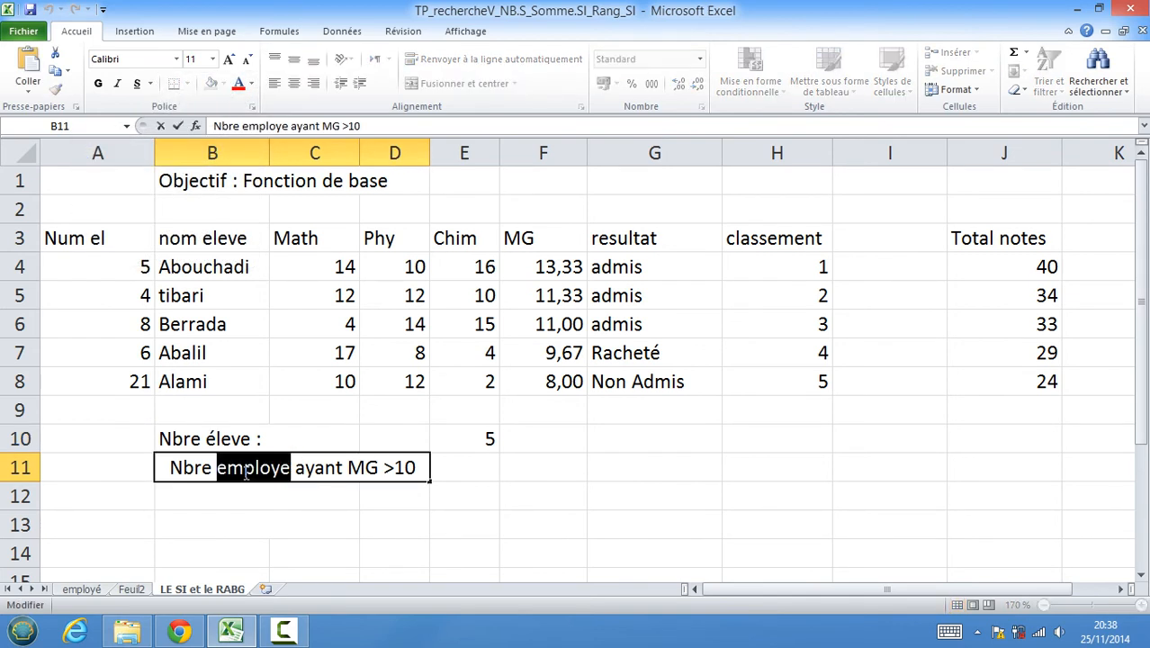
pyautogui.click(259, 126)
pyautogui.doubleClick(259, 126)
pyautogui.rightClick(259, 126)
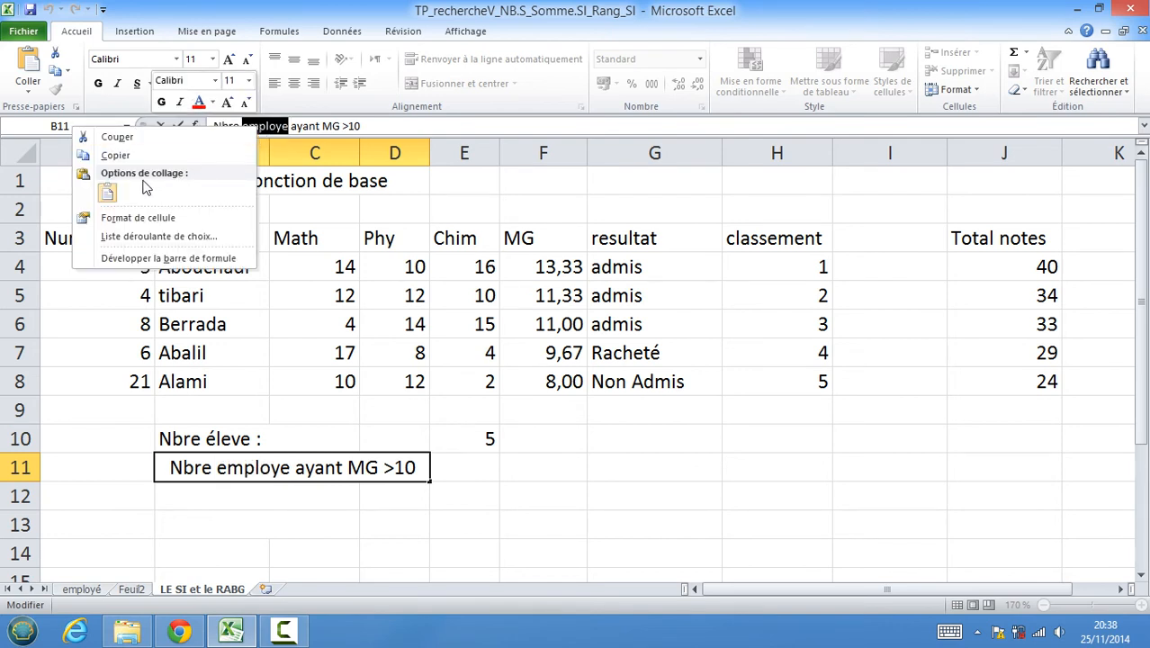
pyautogui.click(108, 193)
pyautogui.press('Return')
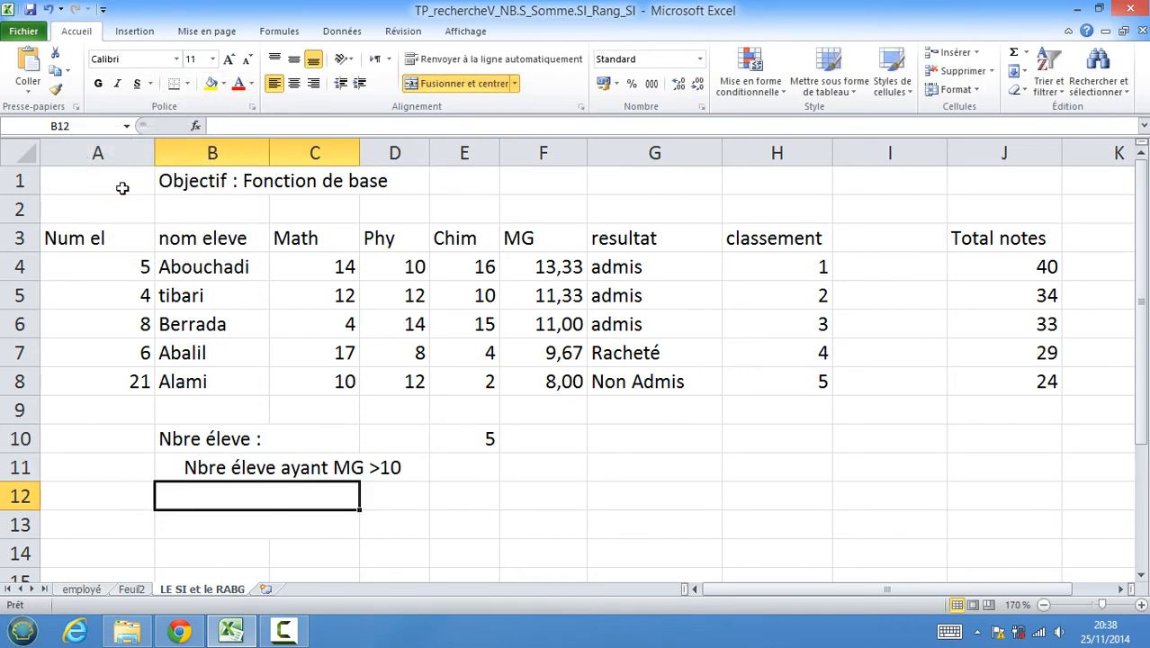
# Make the B11 label plural so it reads Nbre éleves ayant MG >10.
pyautogui.doubleClick(272, 470)
pyautogui.write('s')
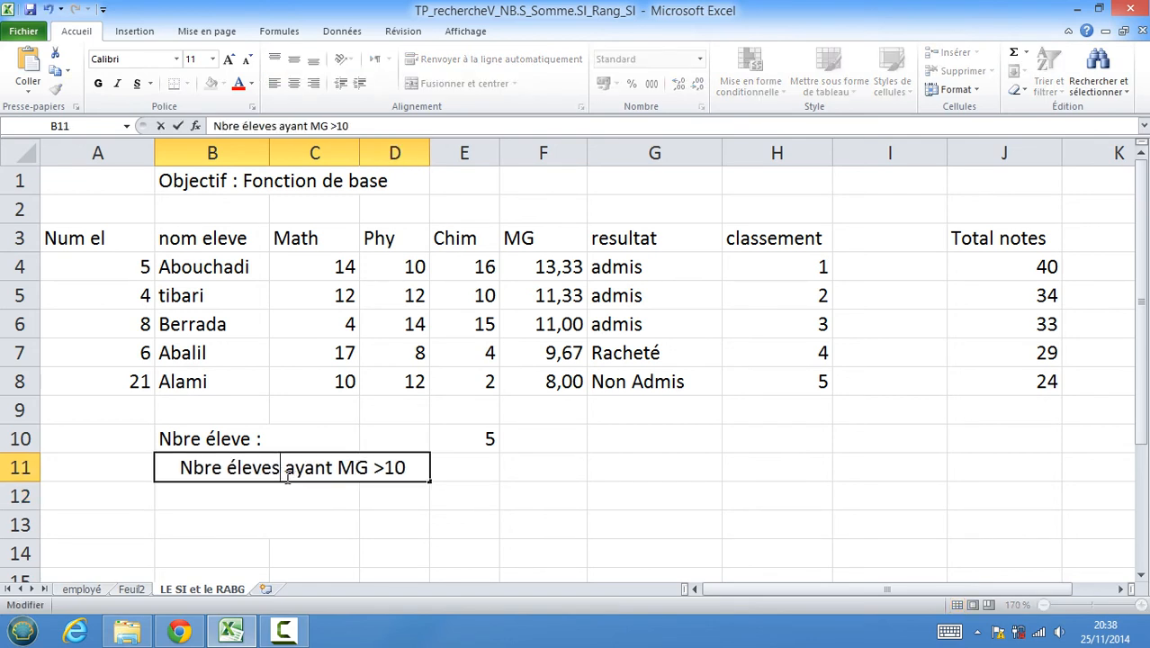
pyautogui.click(454, 524)
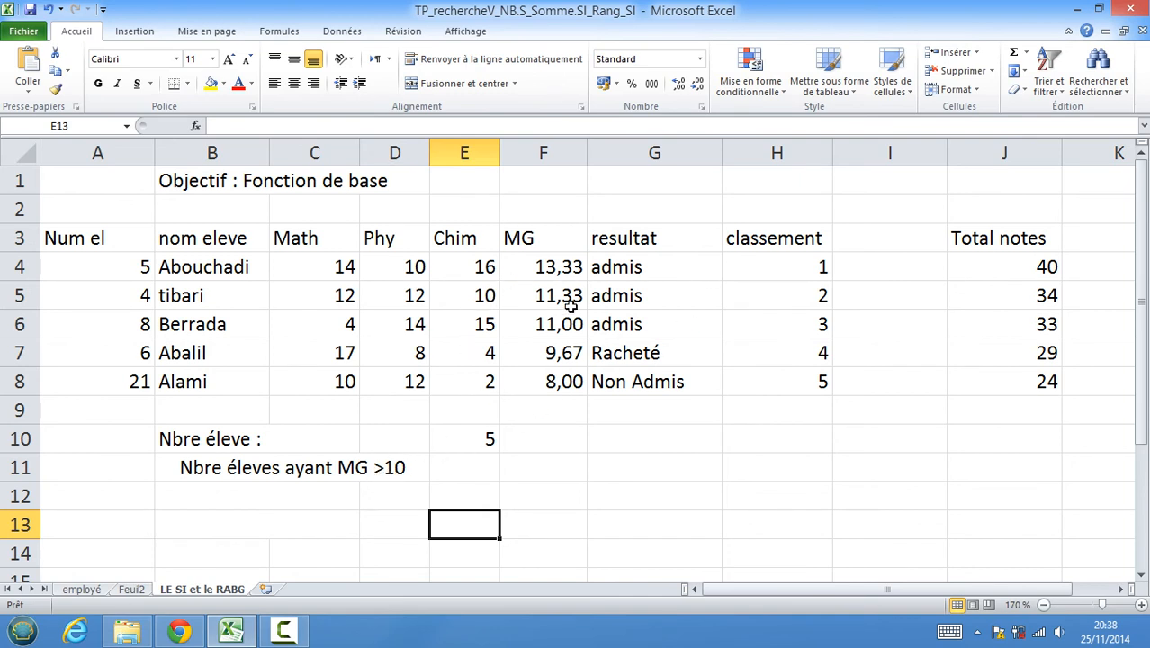
# Enter =NB.SI(F4:F8;">10") in E11 to count students with an average above 10.
pyautogui.click(471, 465)
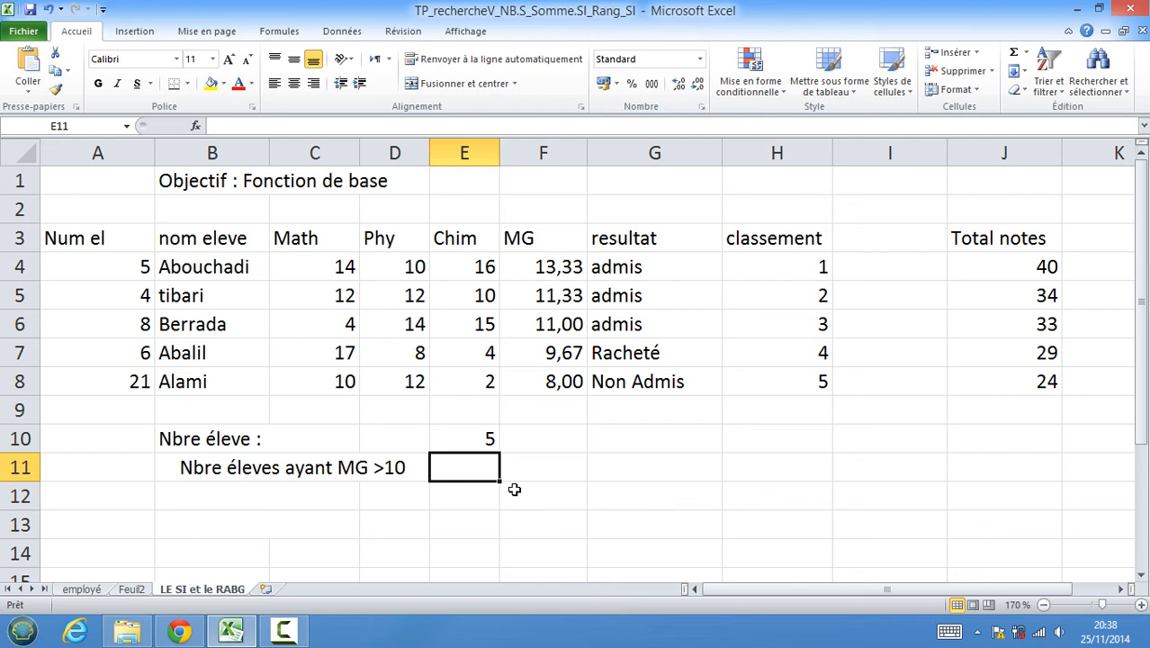
pyautogui.write('=')
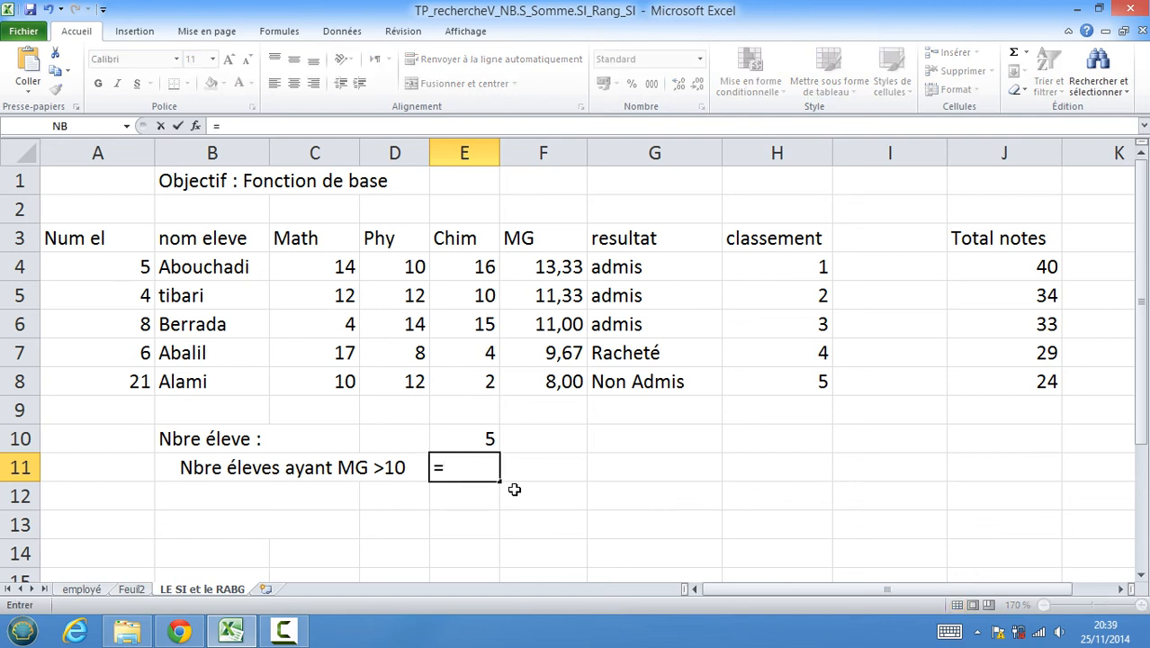
pyautogui.write('nb')
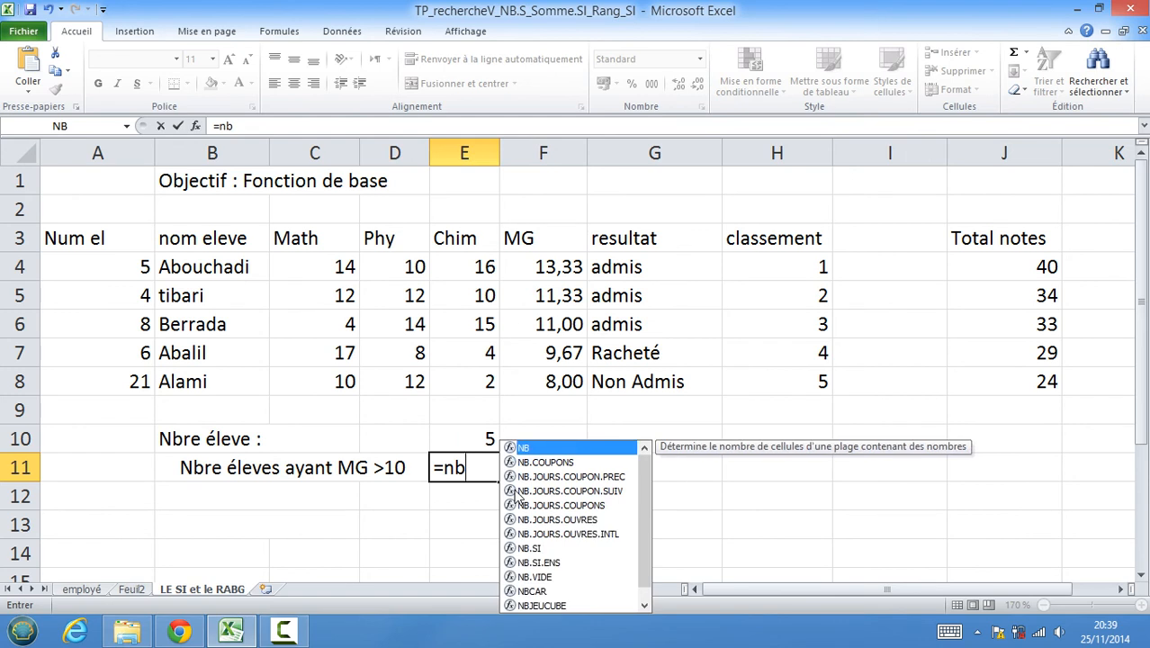
pyautogui.doubleClick(549, 548)
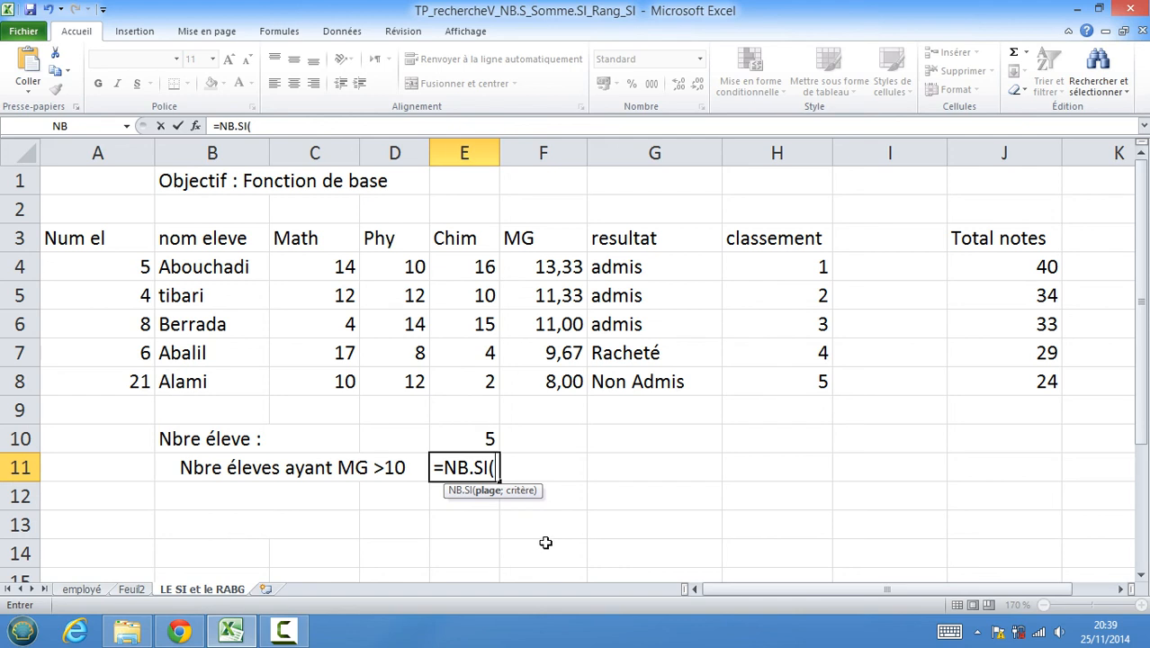
pyautogui.moveTo(539, 257); pyautogui.dragTo(550, 381)
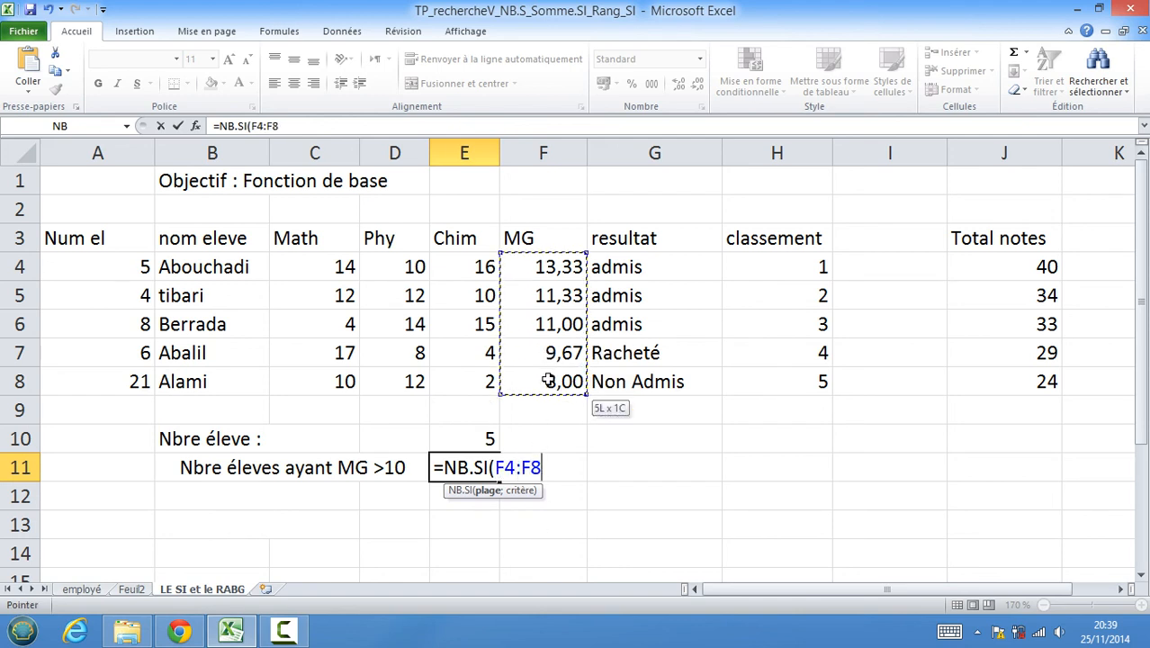
pyautogui.write(';')
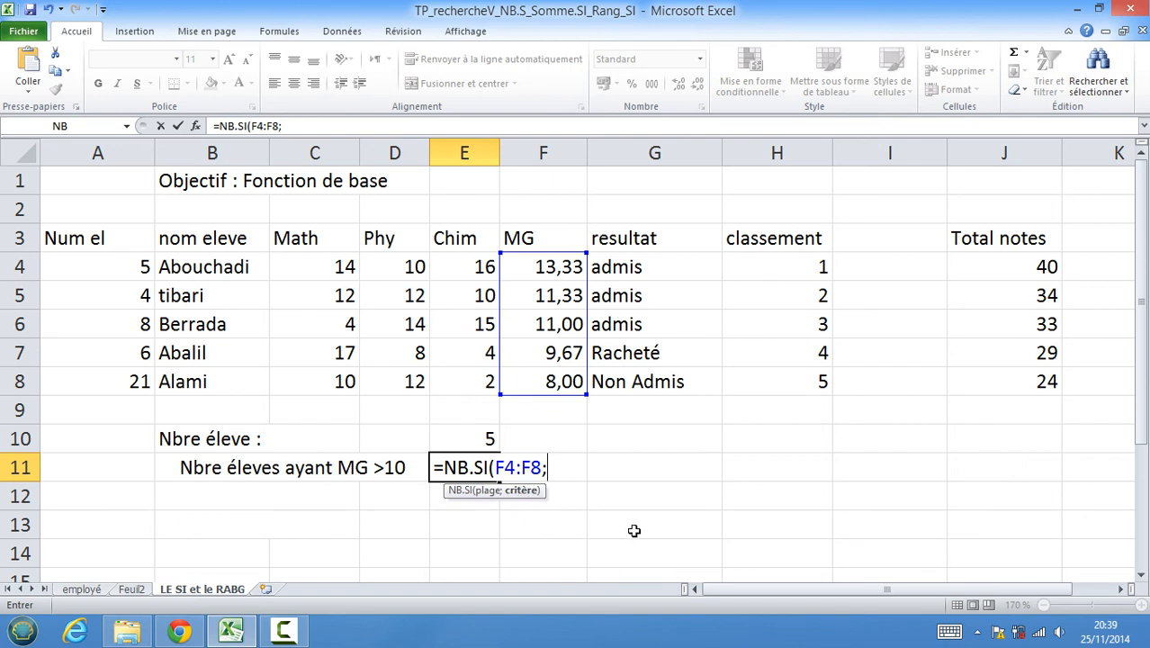
pyautogui.write('">10')
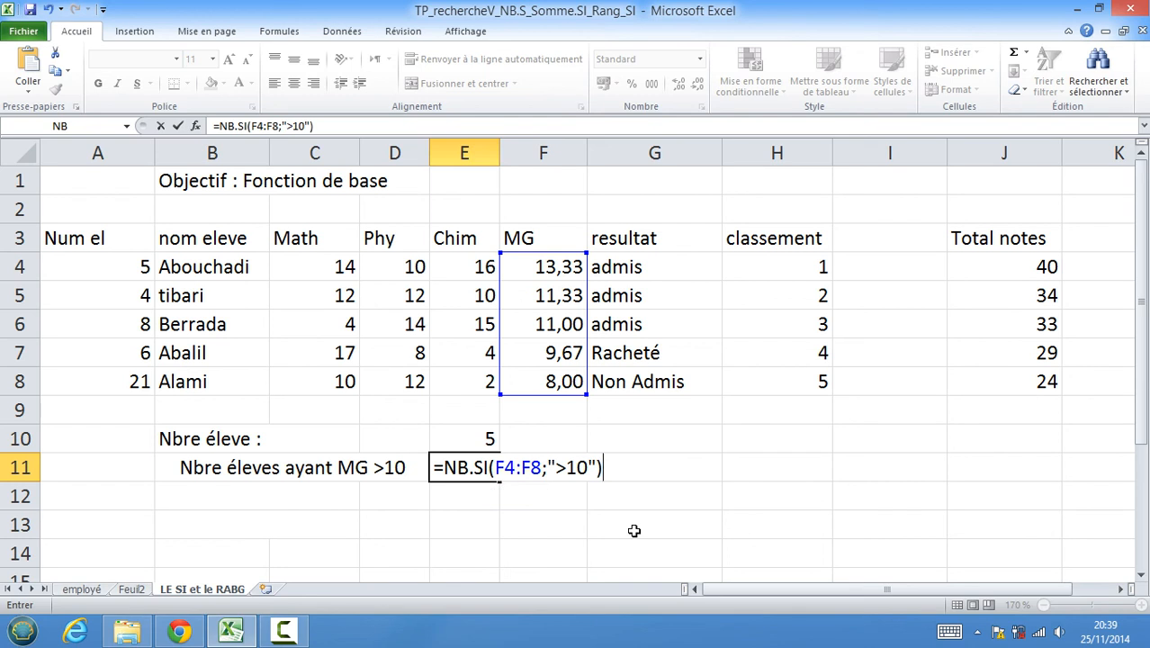
pyautogui.press('Return')
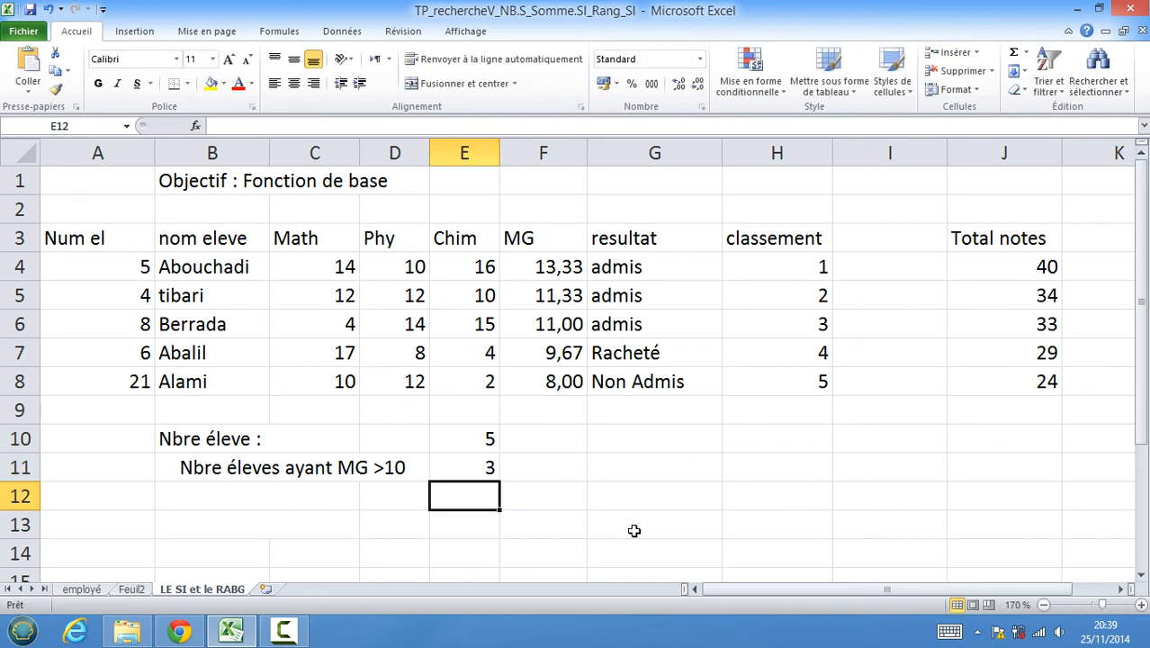
# Inspect the NB.SI formula in E11 and the average formulas in F4 to F6.
pyautogui.click(487, 465)
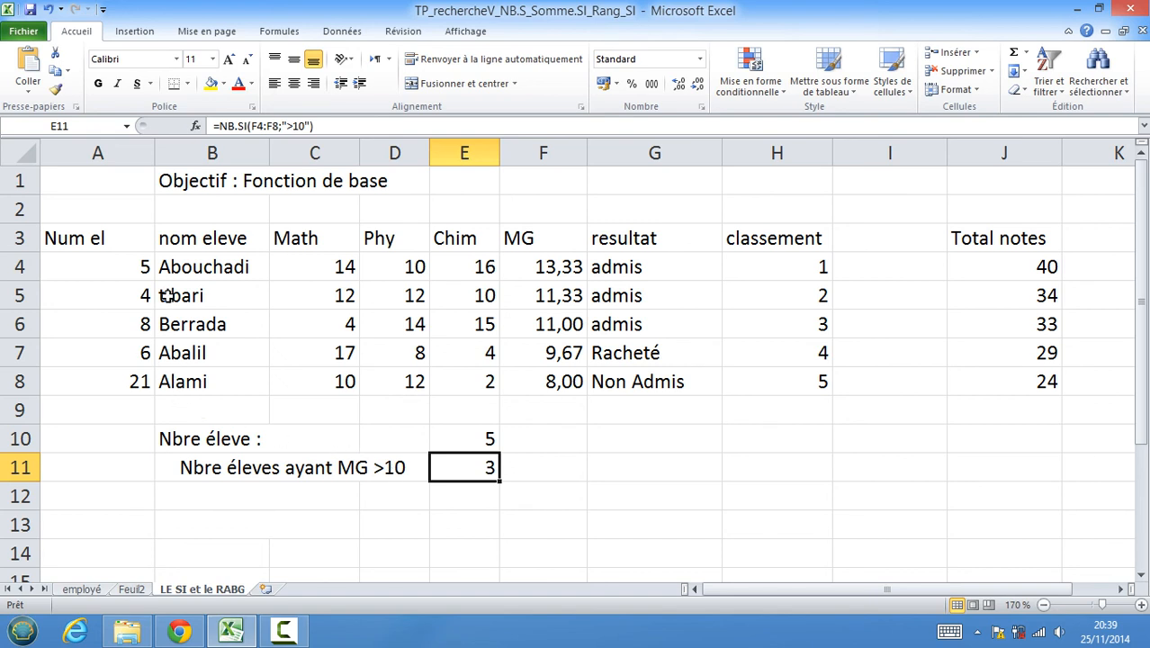
pyautogui.click(548, 266)
pyautogui.click(548, 295)
pyautogui.click(544, 331)
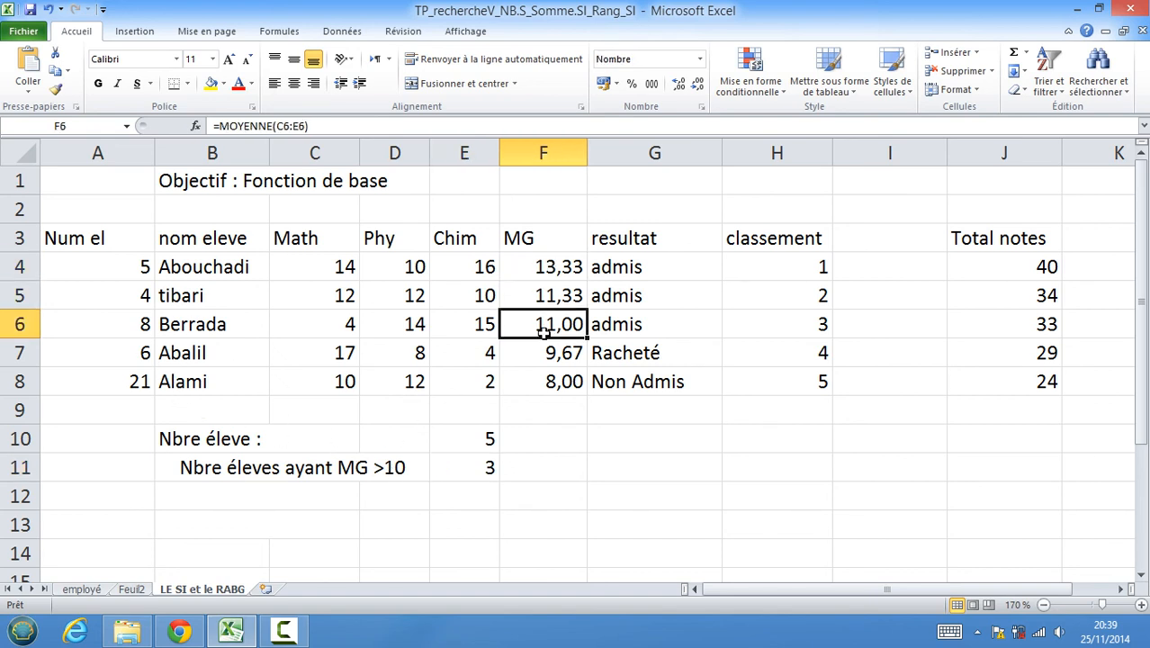